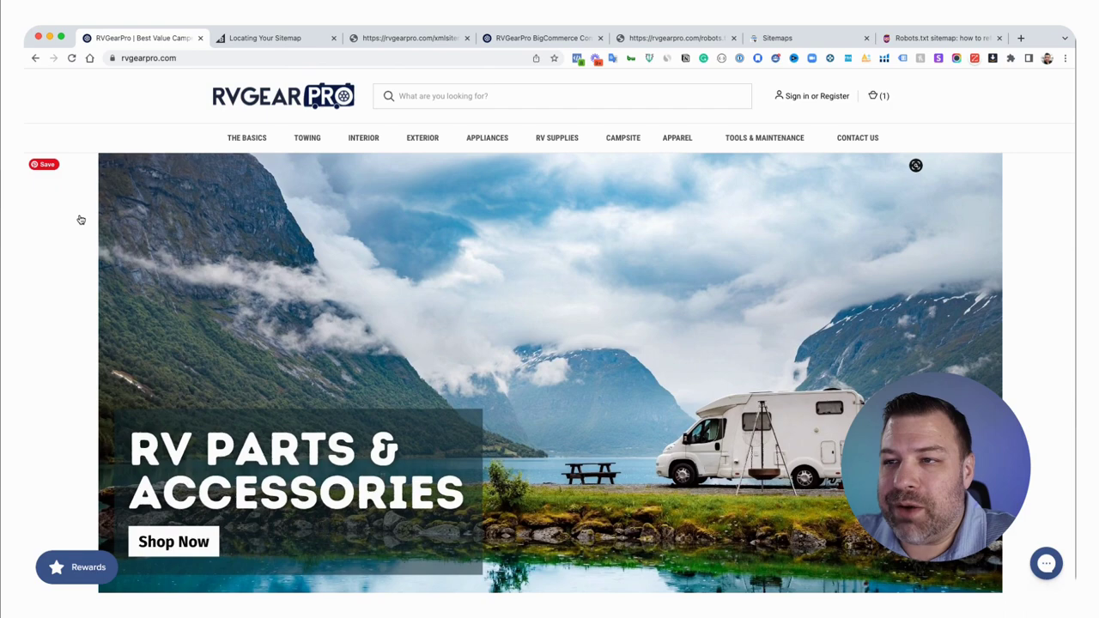
# Open the Sitemap page linked in the footer of the RVGearPro storefront.
pyautogui.scroll(-15, 79, 232)
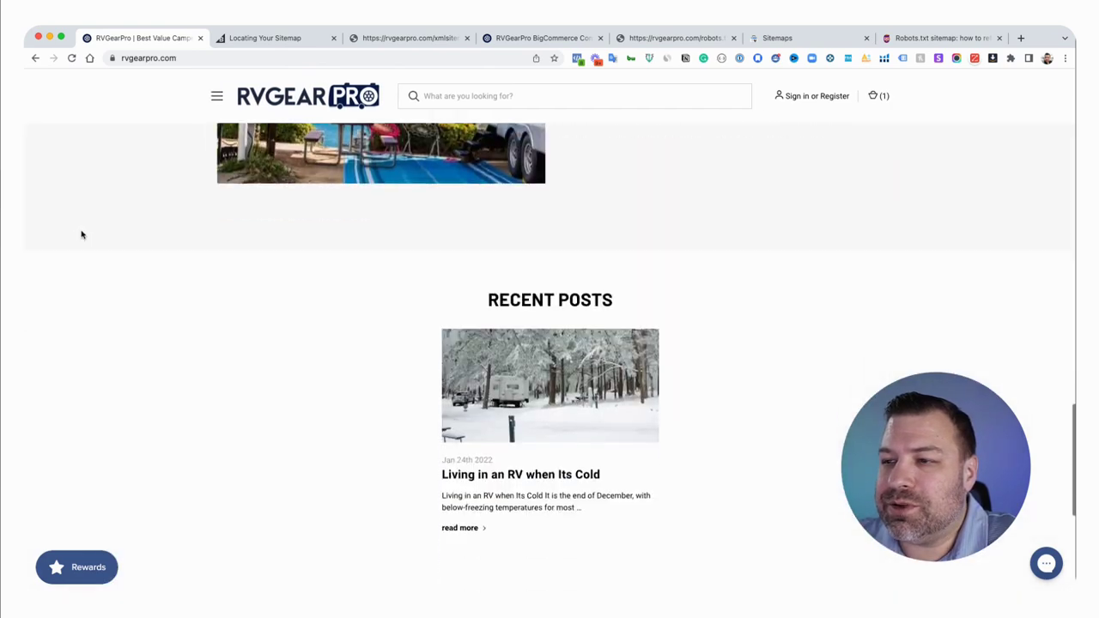
pyautogui.scroll(-5, 81, 235)
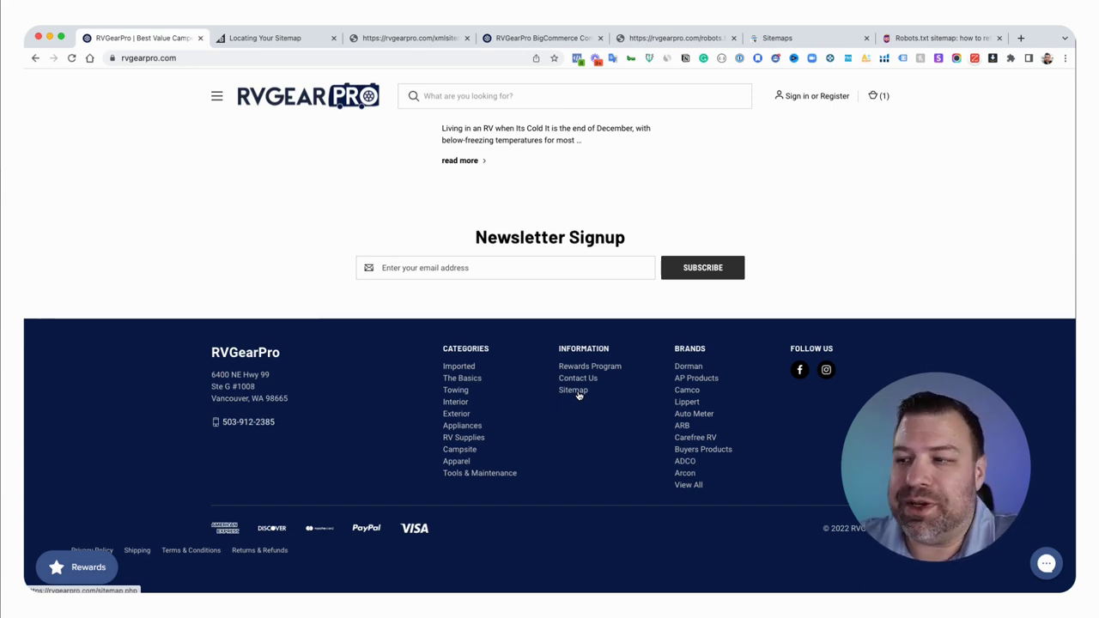
pyautogui.click(576, 391)
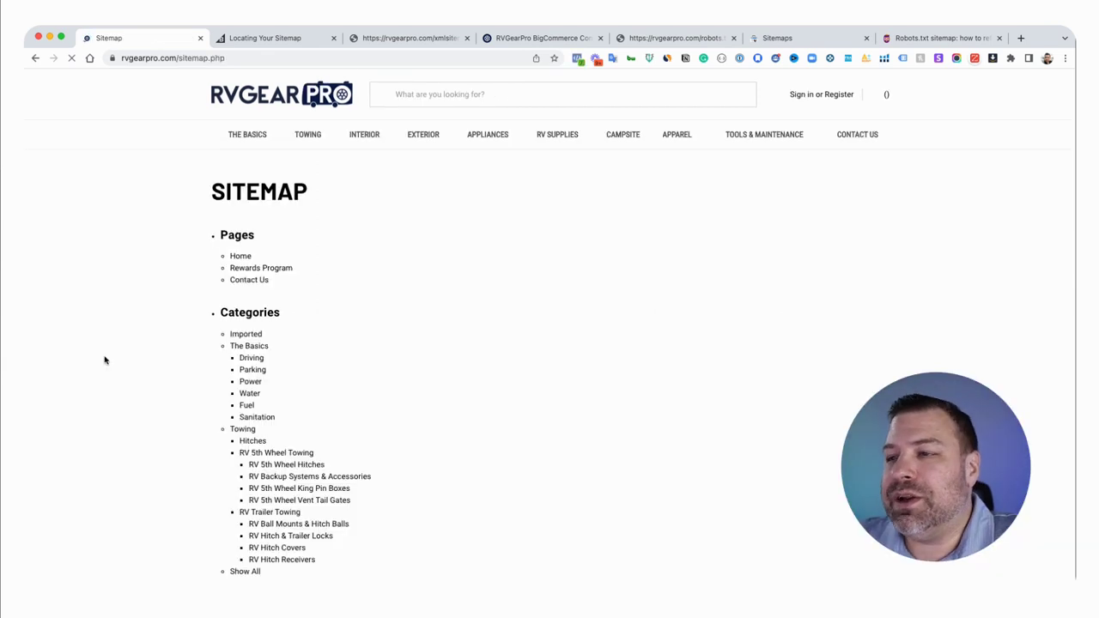
# Review the pages, categories and brands in the HTML sitemap and highlight /sitemap.php in its address.
pyautogui.scroll(-5, 130, 363)
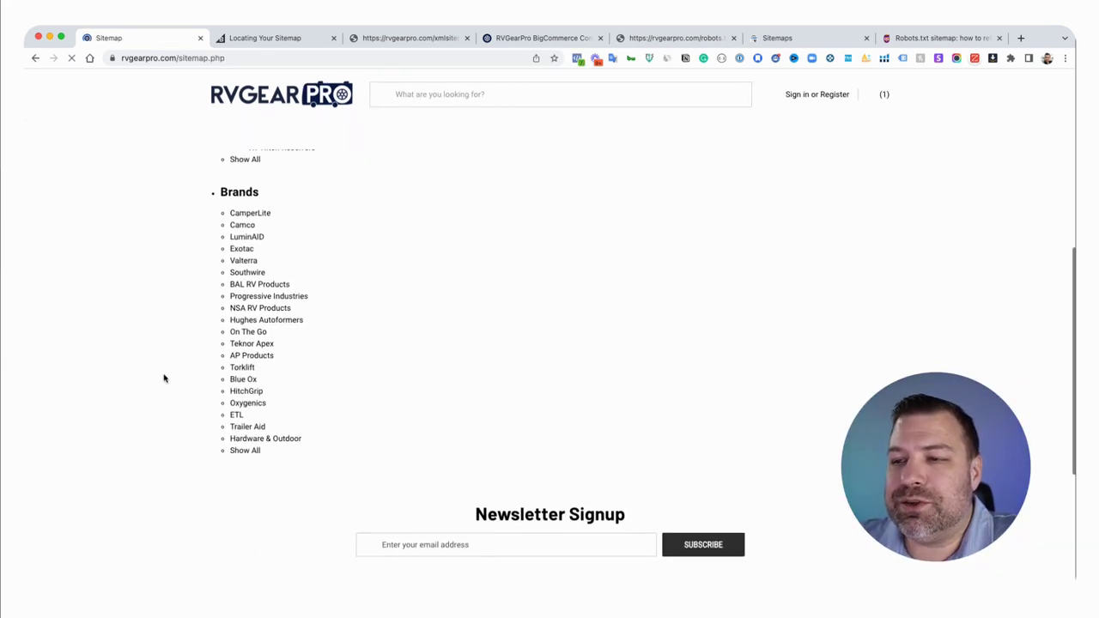
pyautogui.scroll(2, 252, 422)
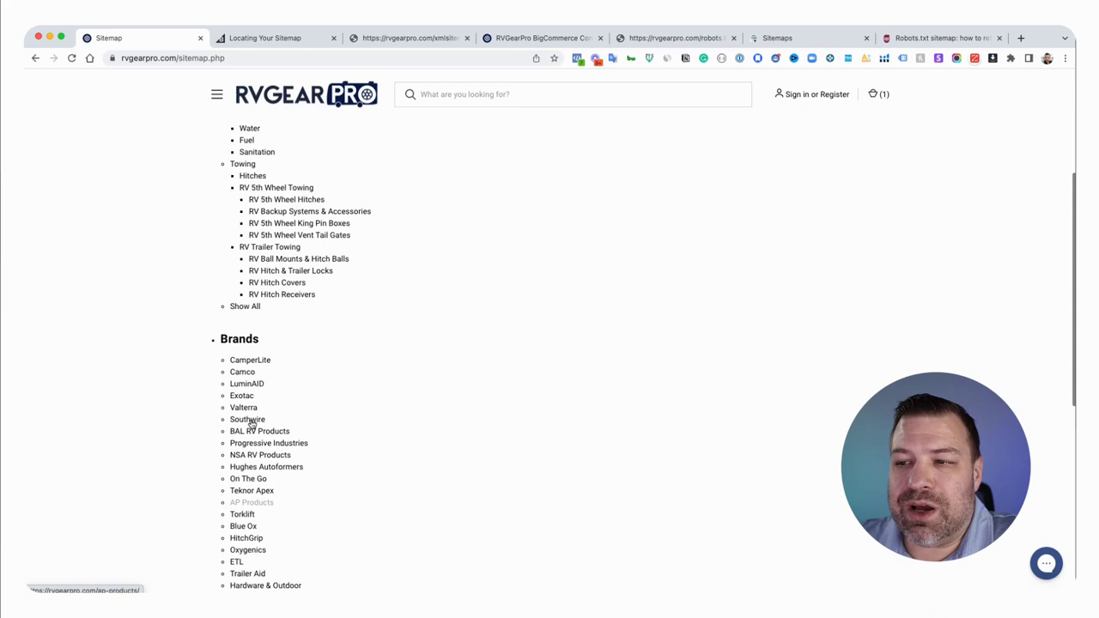
pyautogui.scroll(3, 249, 425)
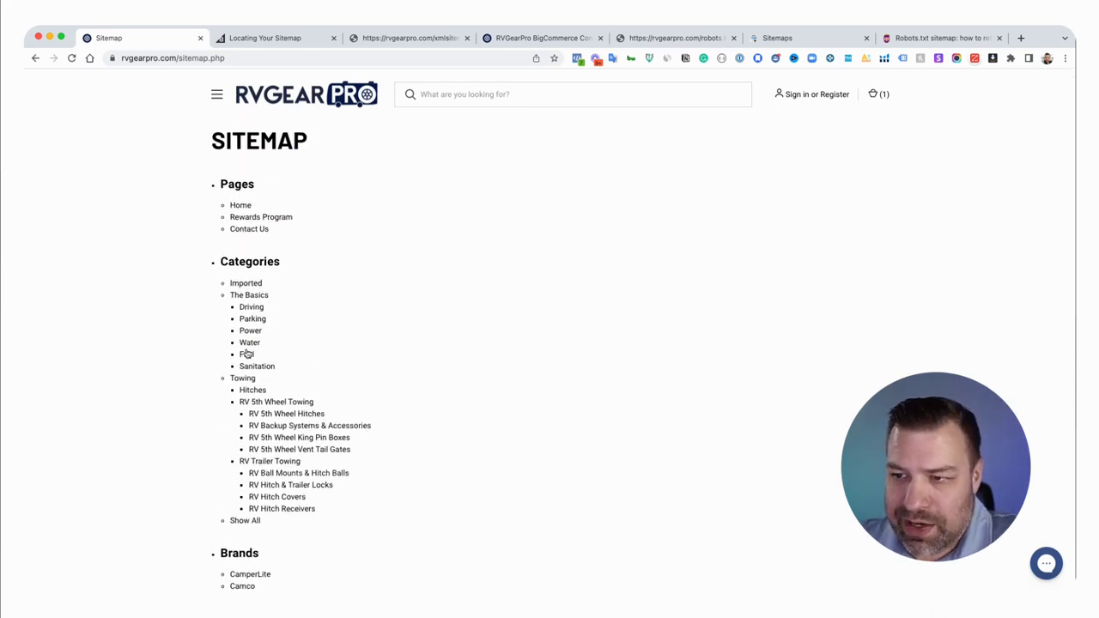
pyautogui.scroll(-1, 240, 294)
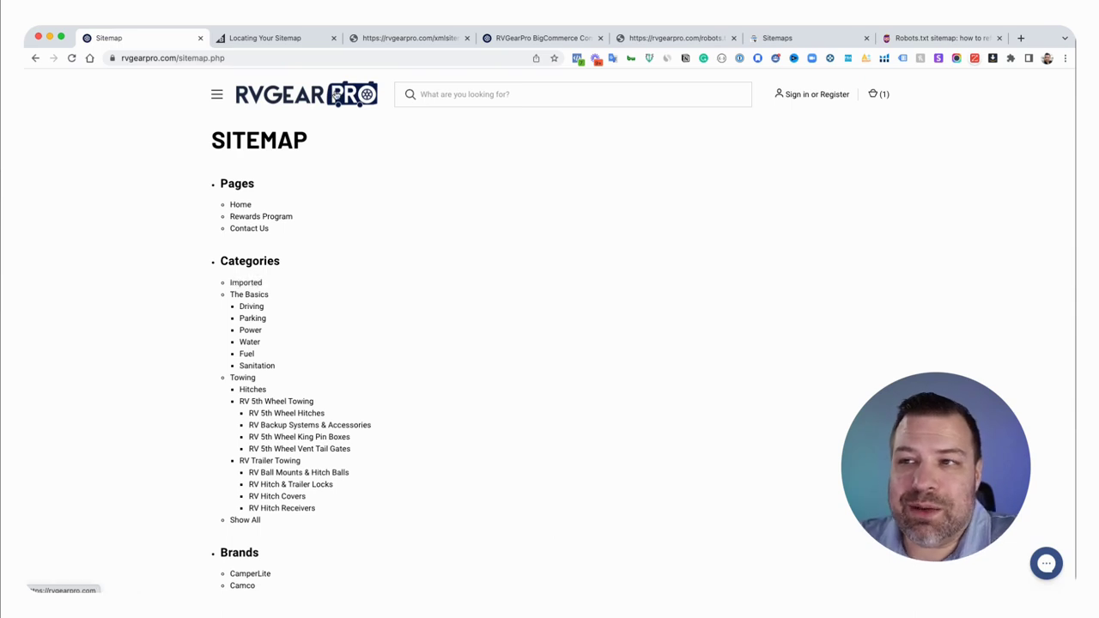
pyautogui.click(176, 58)
pyautogui.moveTo(203, 58); pyautogui.dragTo(251, 57)
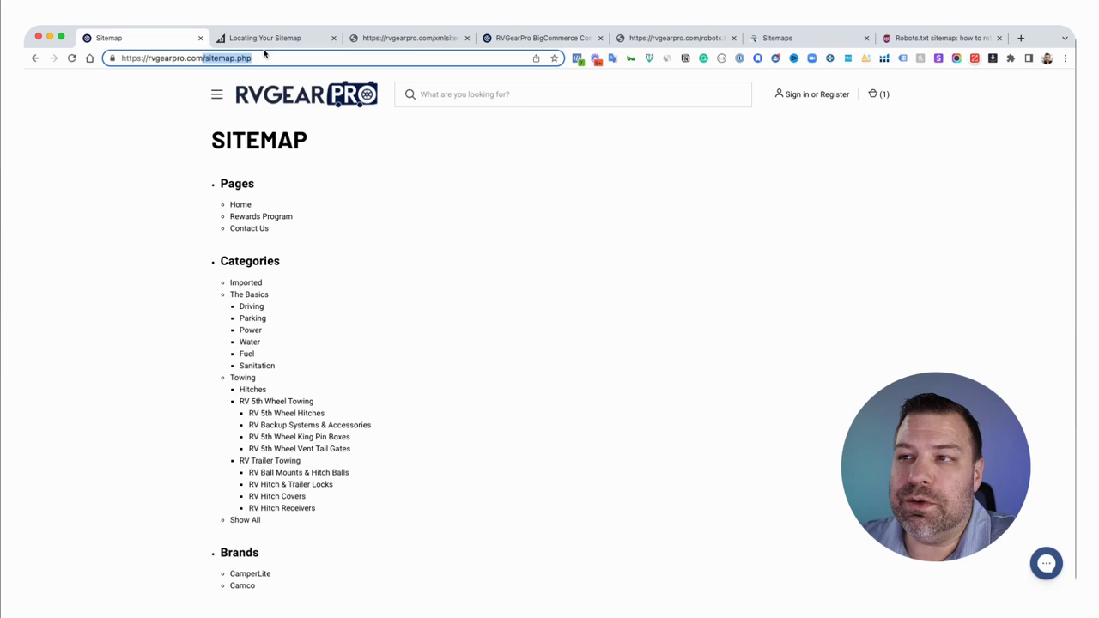
# Switch to the BigCommerce article "Locating Your Sitemap" and find its Accessing Your Sitemap section.
pyautogui.click(266, 38)
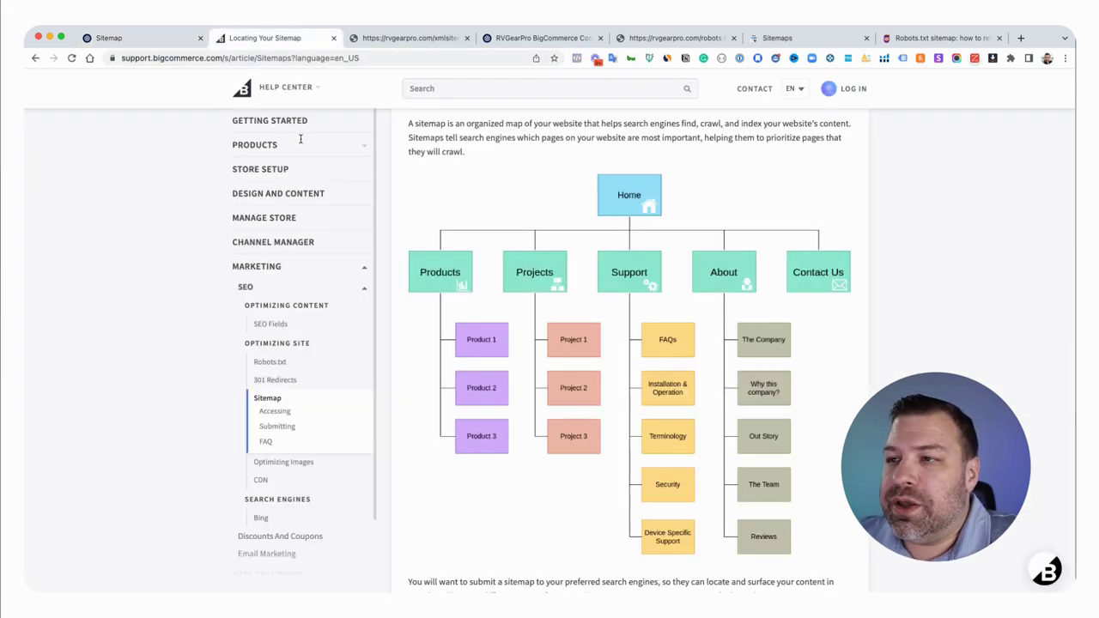
pyautogui.scroll(3, 576, 175)
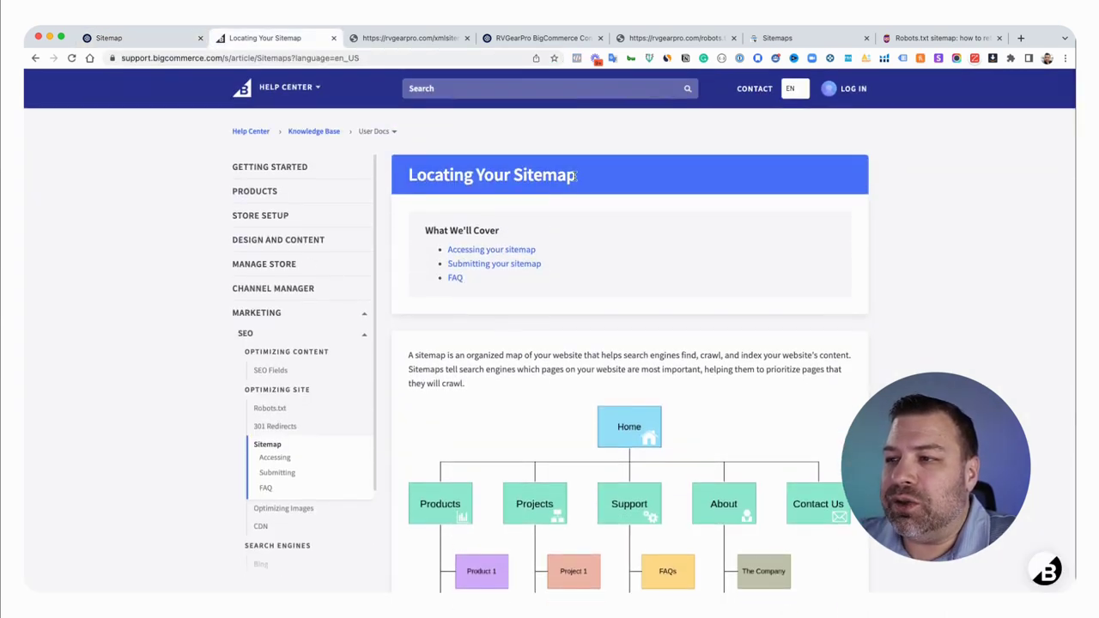
pyautogui.scroll(-5, 487, 360)
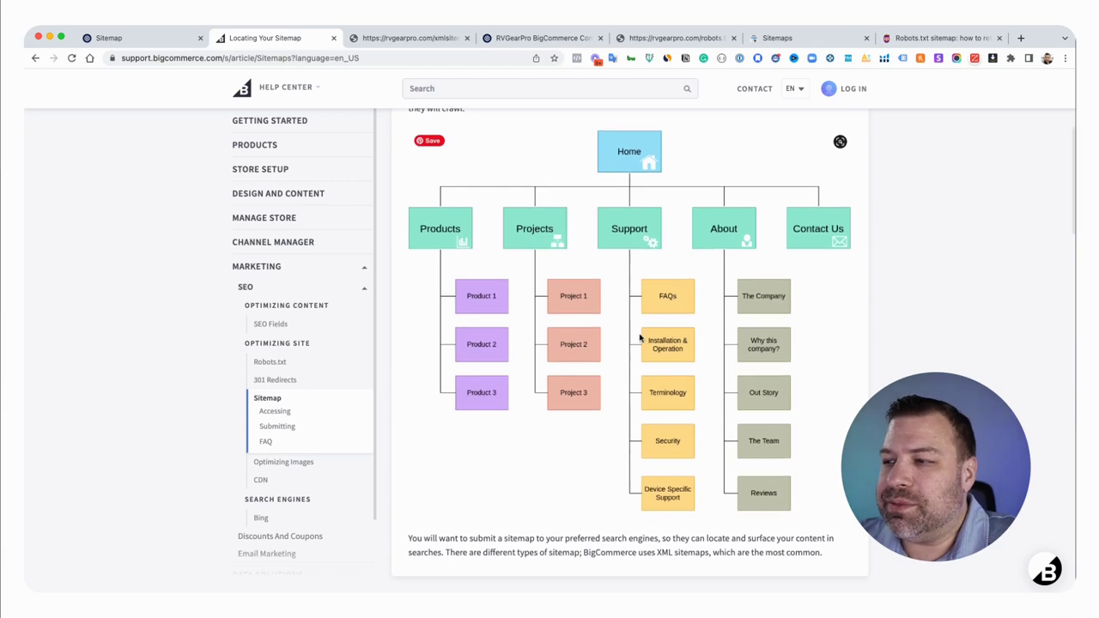
pyautogui.scroll(-10, 640, 338)
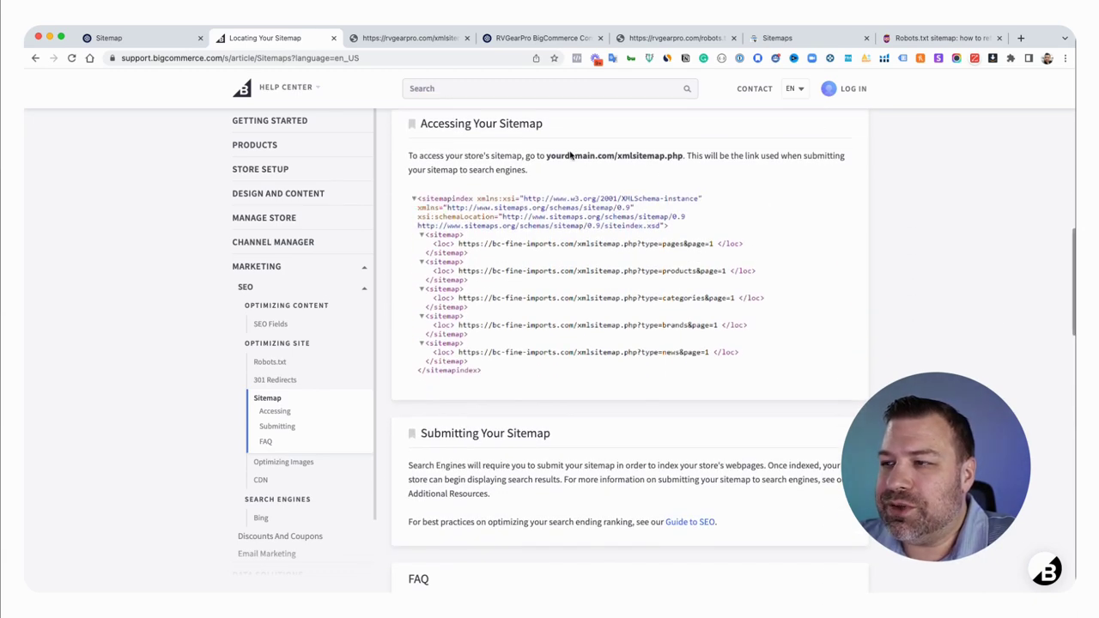
# Highlight the /xmlsitemap.php path in the Accessing Your Sitemap instructions.
pyautogui.moveTo(618, 156); pyautogui.dragTo(681, 154)
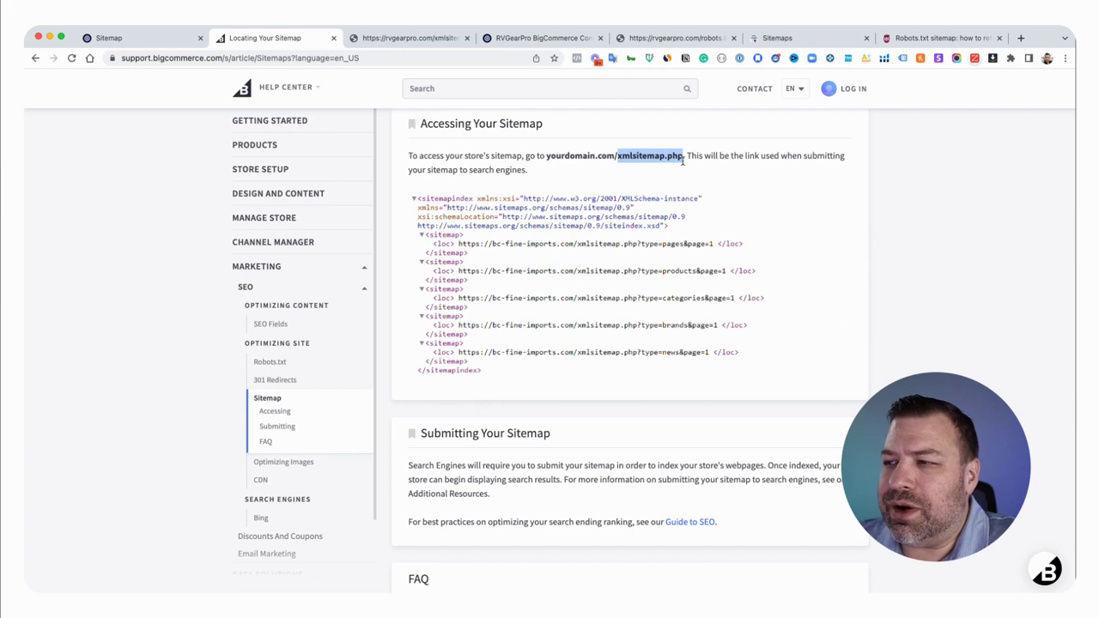
pyautogui.scroll(-1, 661, 161)
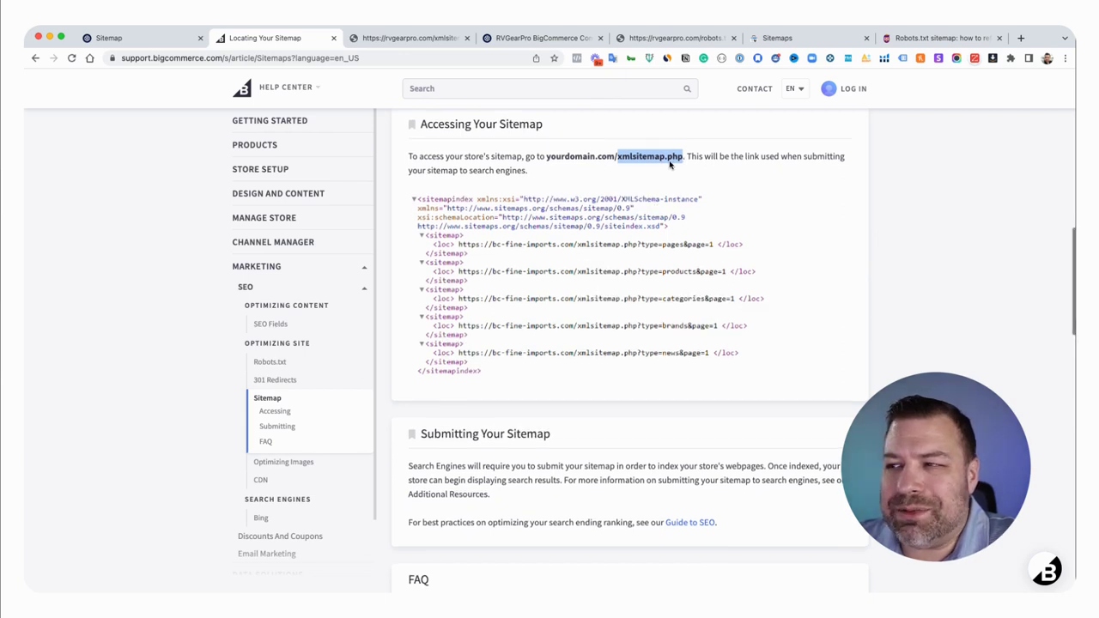
pyautogui.scroll(-1, 640, 159)
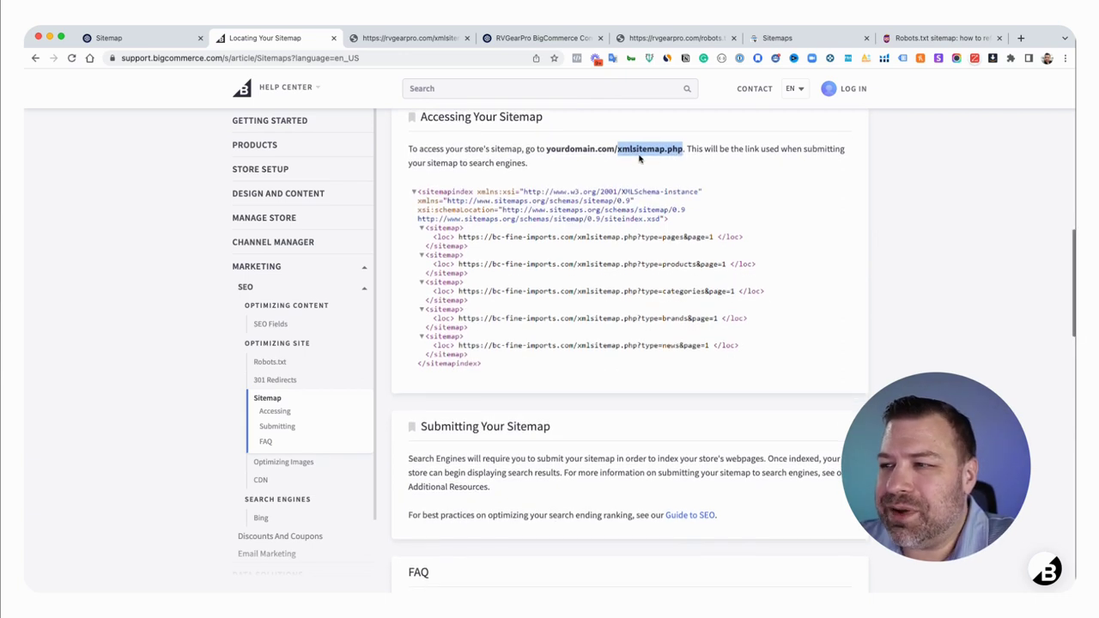
pyautogui.scroll(1, 651, 151)
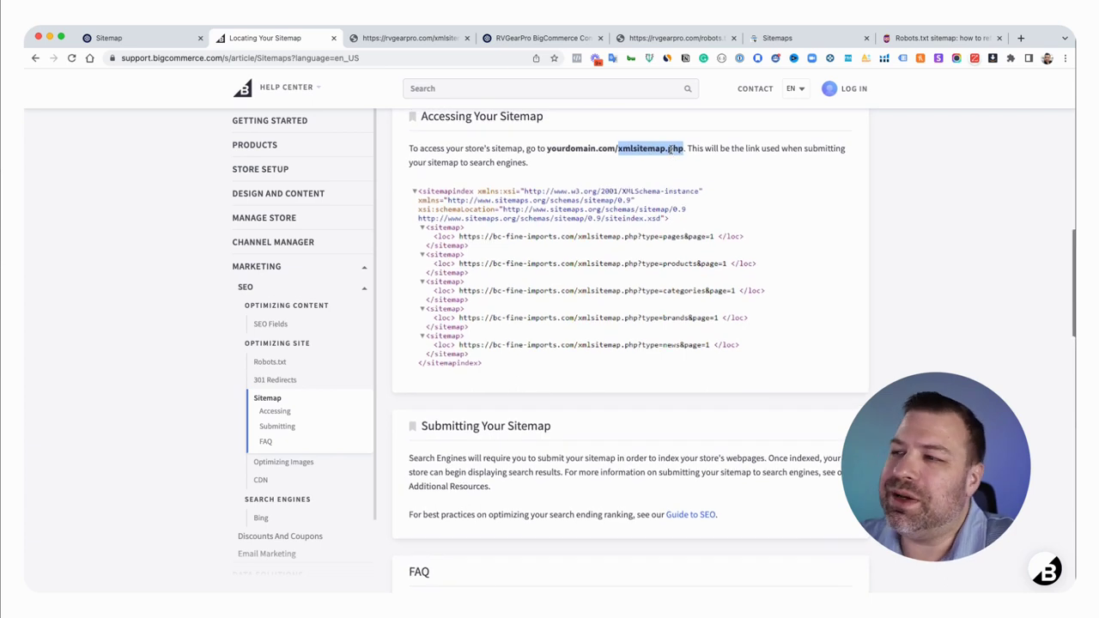
pyautogui.moveTo(617, 150); pyautogui.dragTo(681, 150)
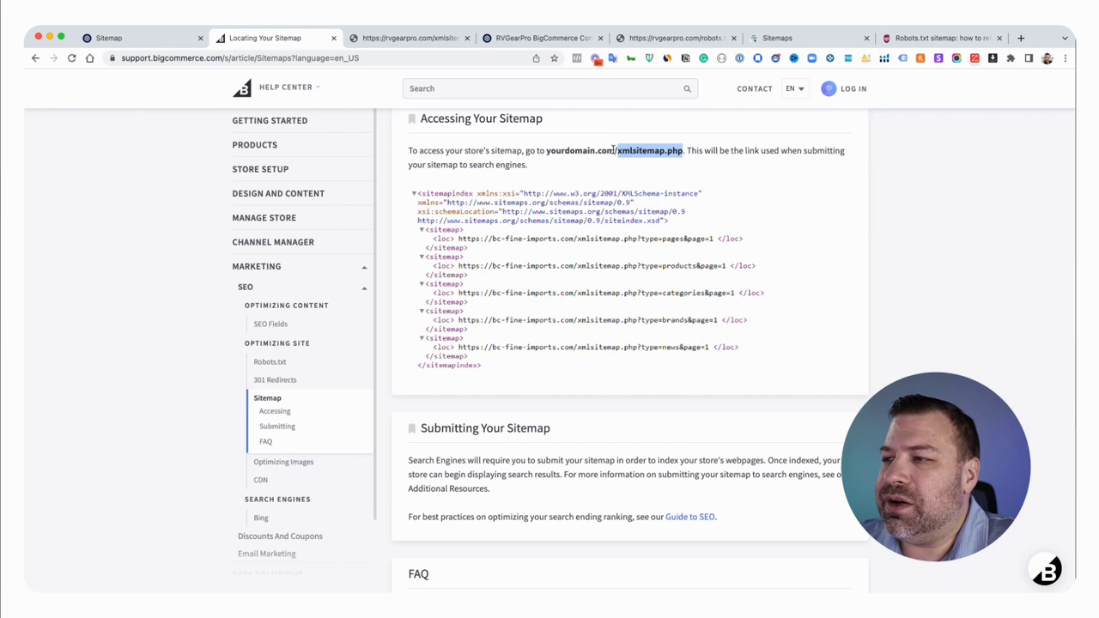
pyautogui.moveTo(613, 150); pyautogui.dragTo(683, 150)
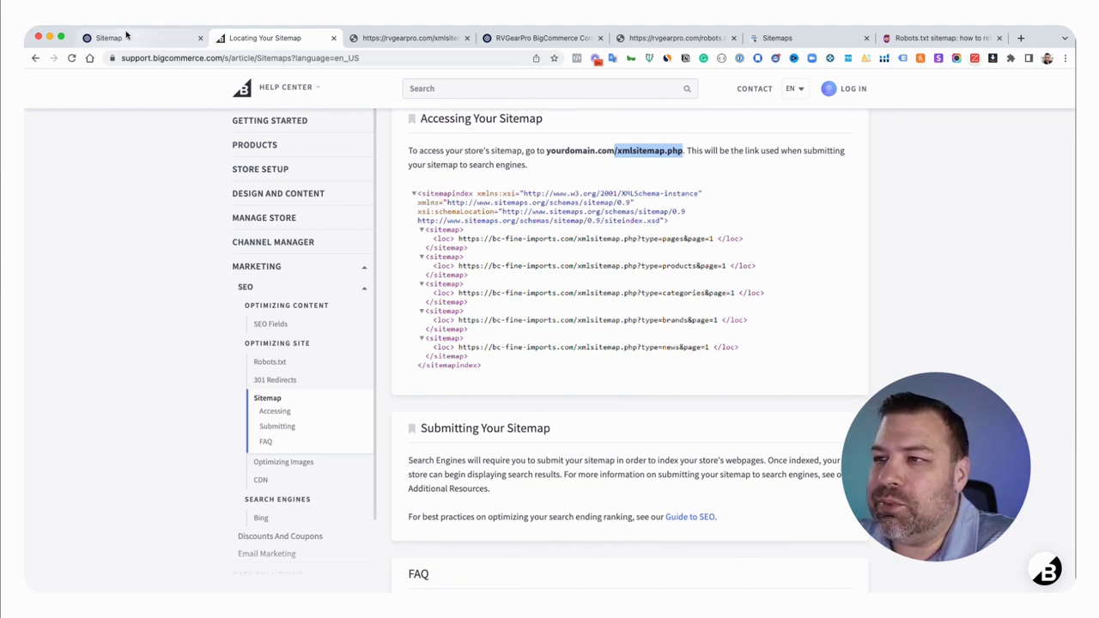
# Load the store's XML sitemap at rvgearpro.com/xmlsitemap.php and highlight its list of sitemap entries.
pyautogui.click(399, 41)
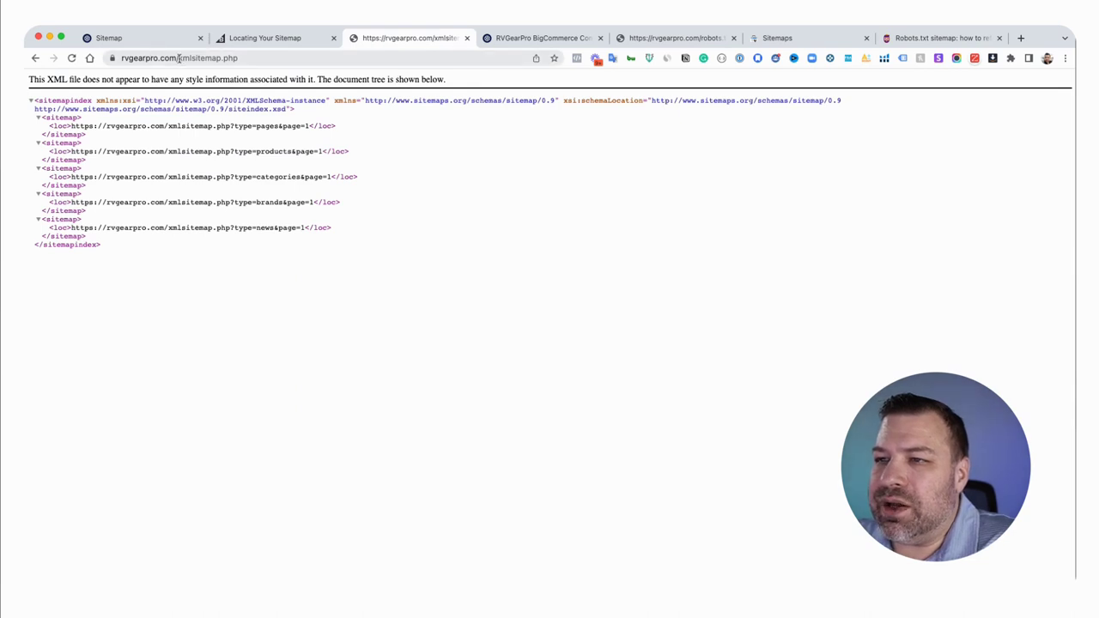
pyautogui.moveTo(179, 58); pyautogui.dragTo(364, 60)
pyautogui.press('Return')
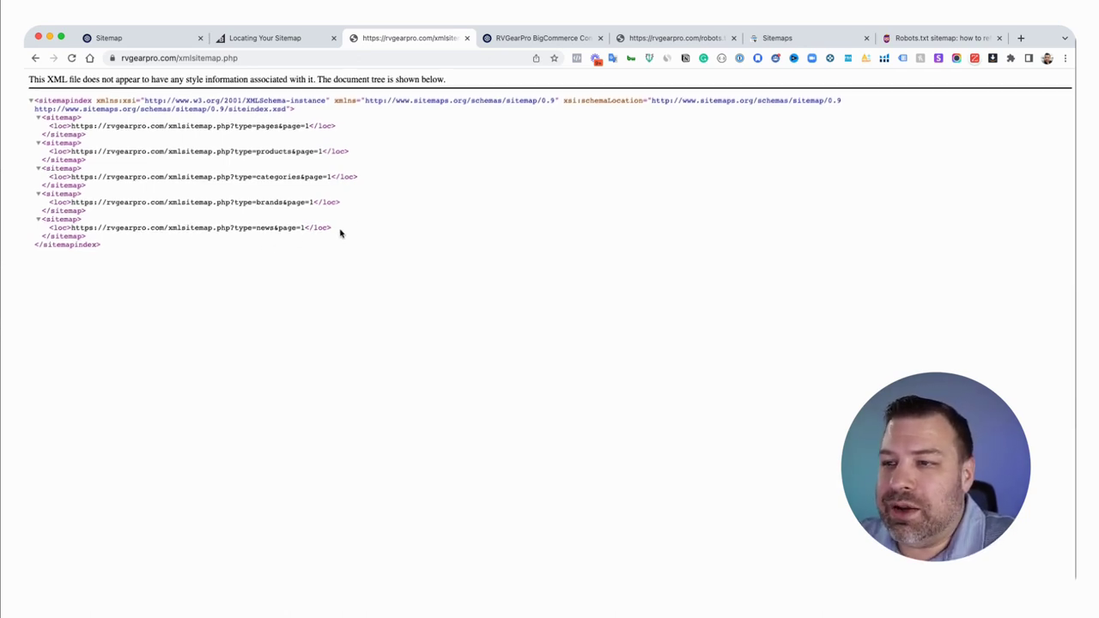
pyautogui.moveTo(340, 233); pyautogui.dragTo(38, 116)
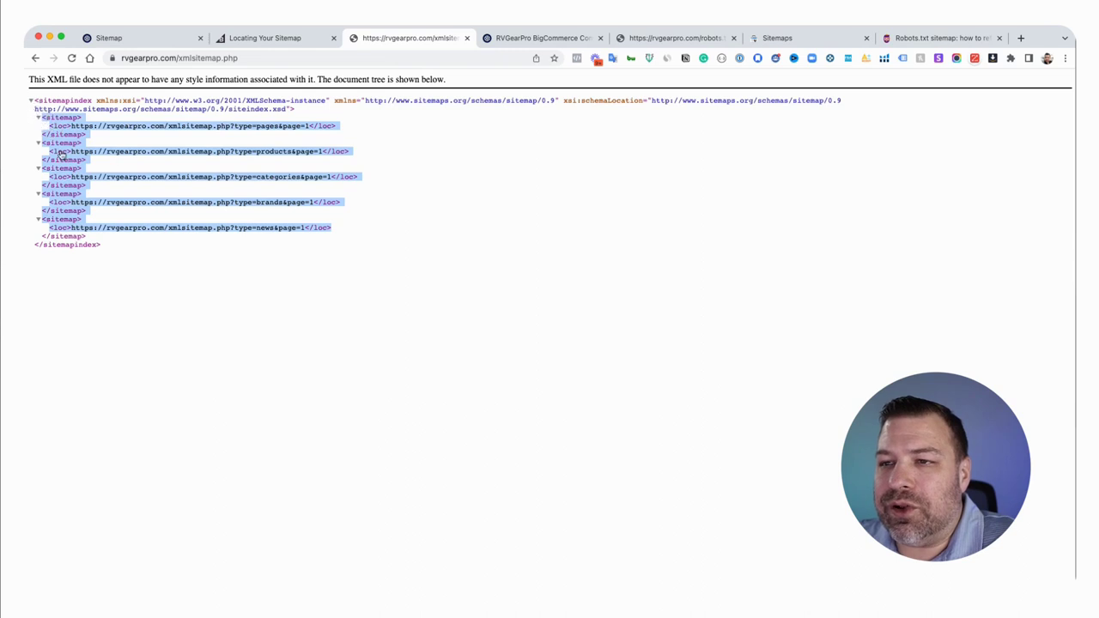
pyautogui.click(182, 161)
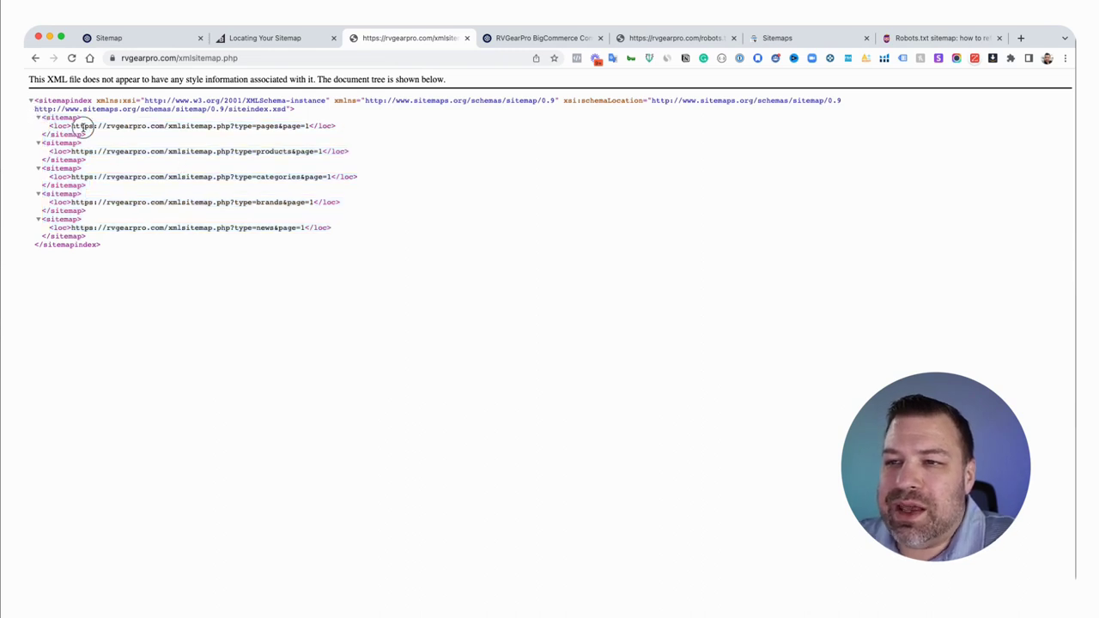
# Open the type=pages sitemap URL in its own tab to inspect the contact-us entry, then close that tab.
pyautogui.moveTo(71, 127); pyautogui.dragTo(307, 126)
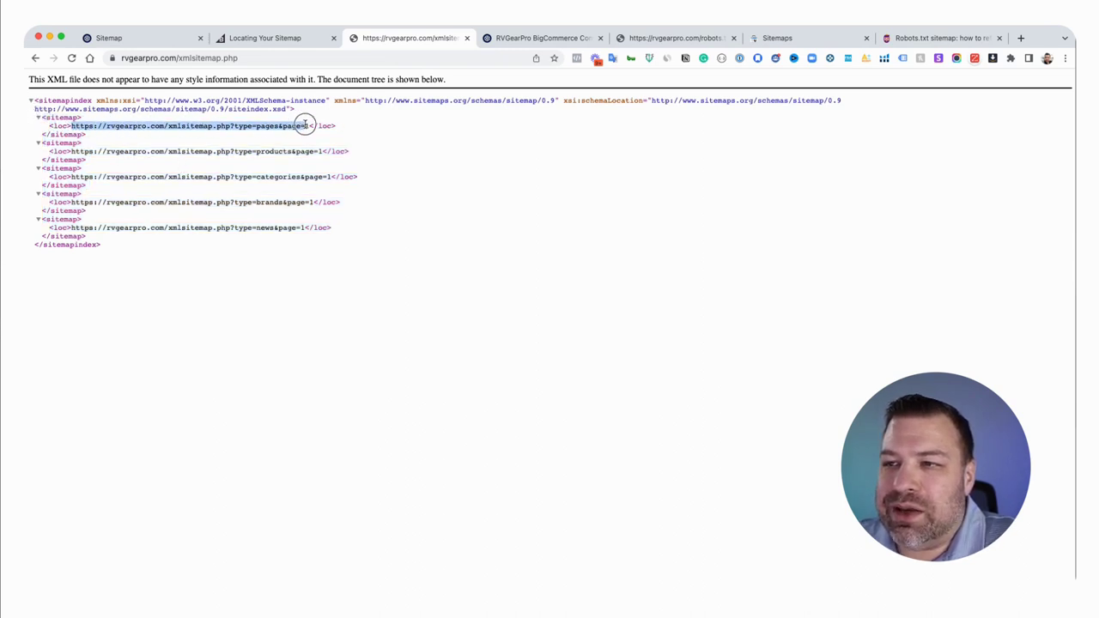
pyautogui.rightClick(275, 125)
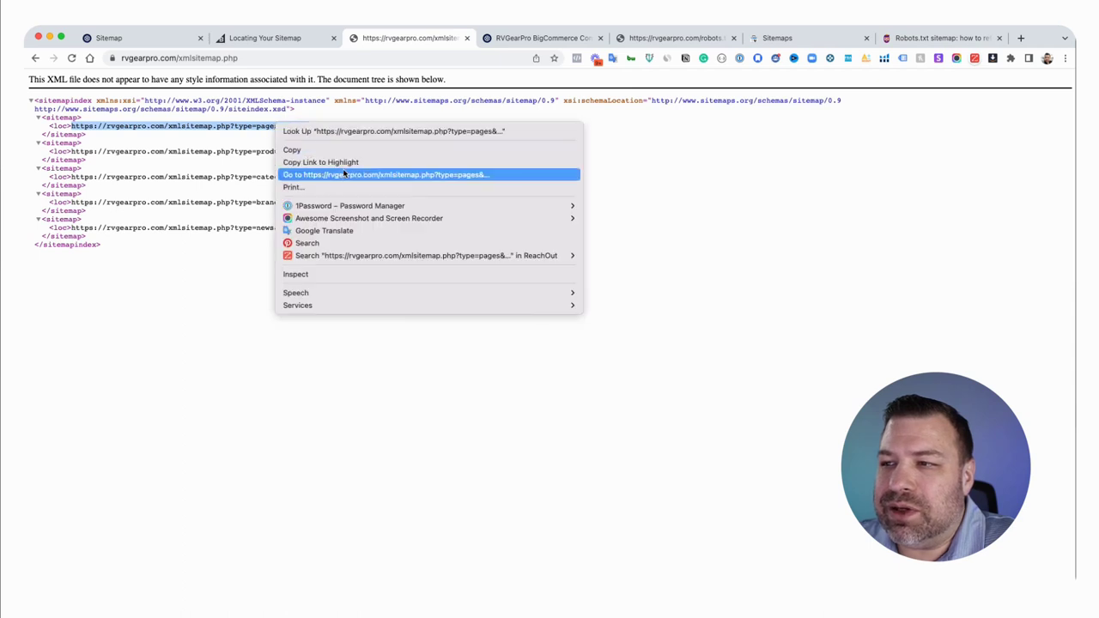
pyautogui.click(343, 175)
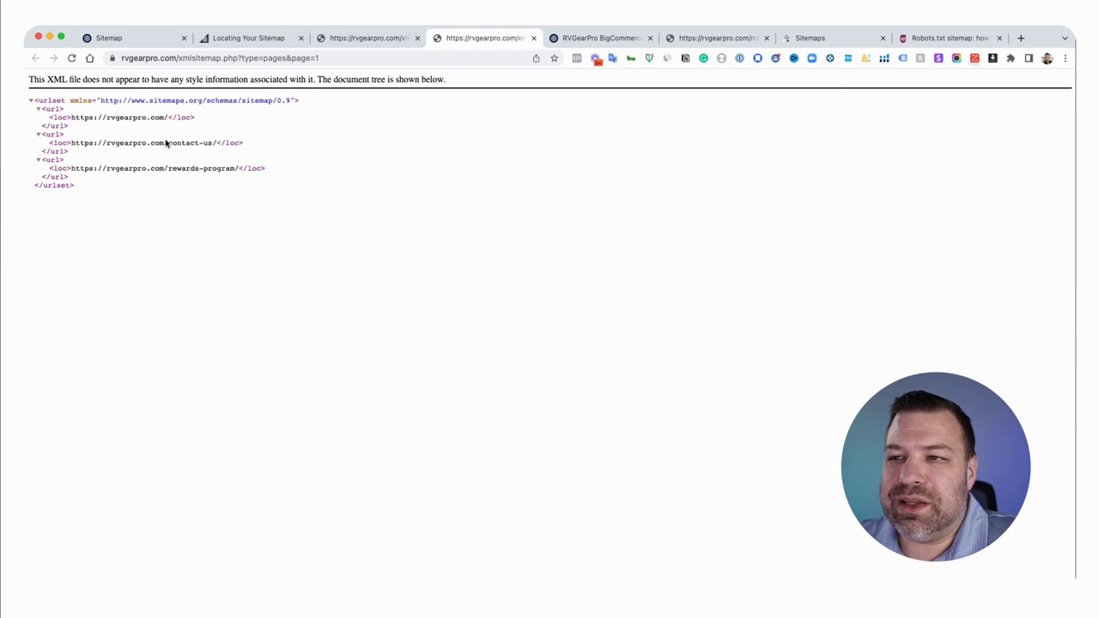
pyautogui.moveTo(217, 144); pyautogui.dragTo(71, 142)
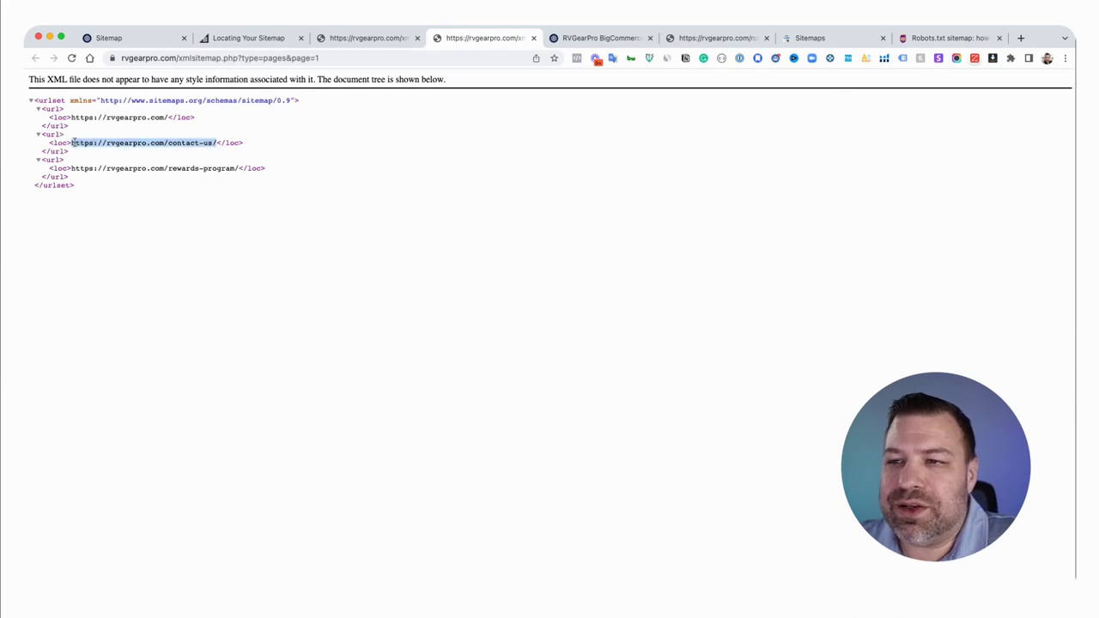
pyautogui.click(533, 38)
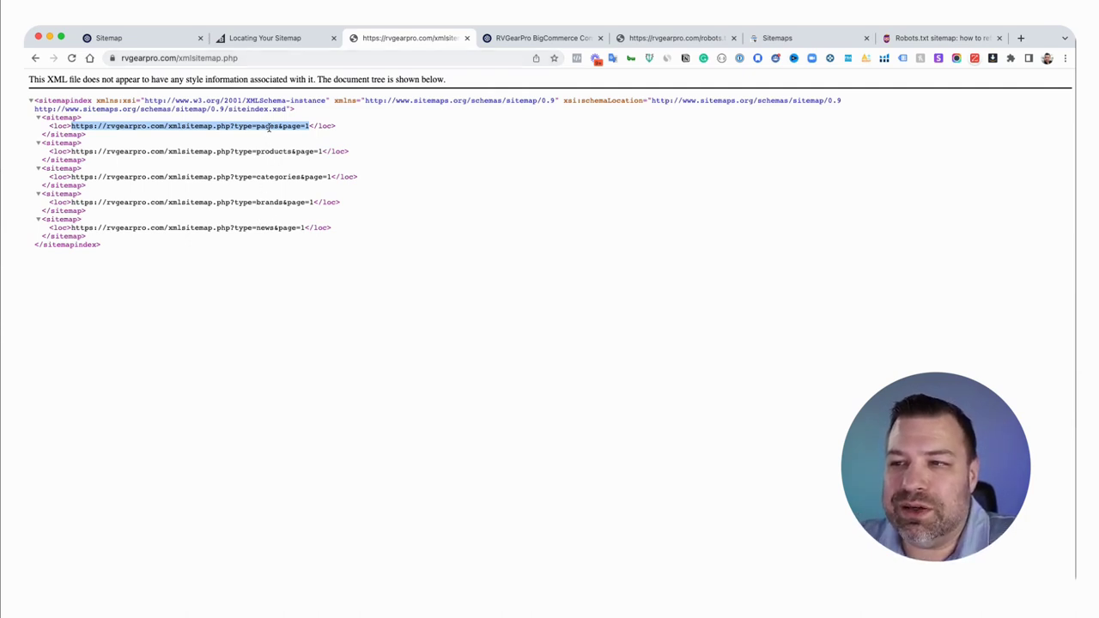
# Examine the XML sitemap index, highlighting the news type, the full list of entries and the /xmlsitemap.php path.
pyautogui.doubleClick(269, 228)
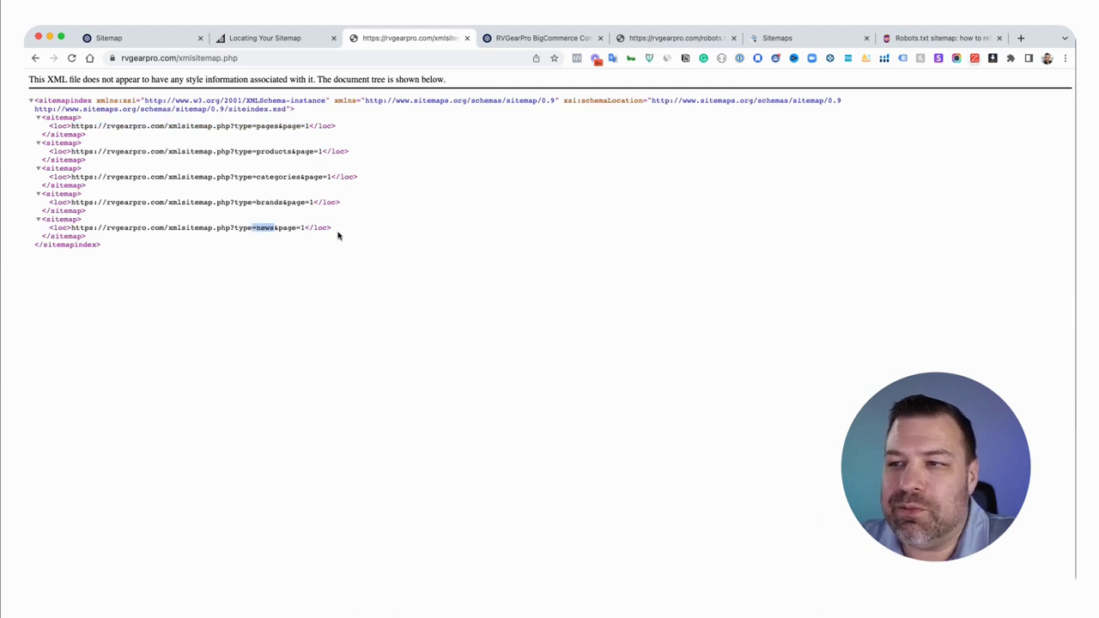
pyautogui.click(375, 228)
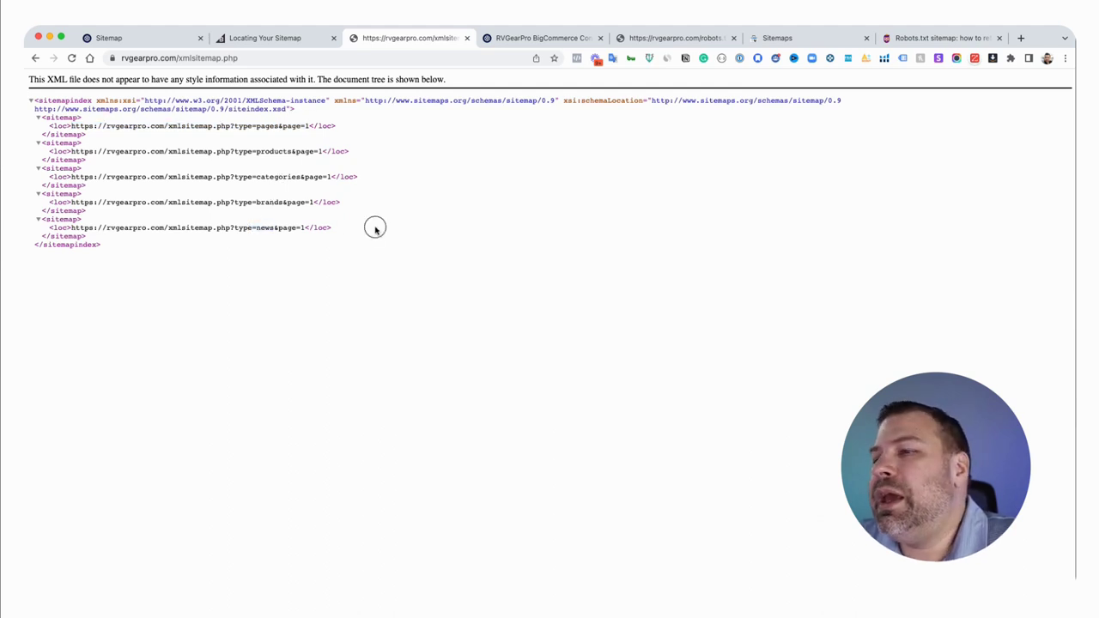
pyautogui.doubleClick(256, 228)
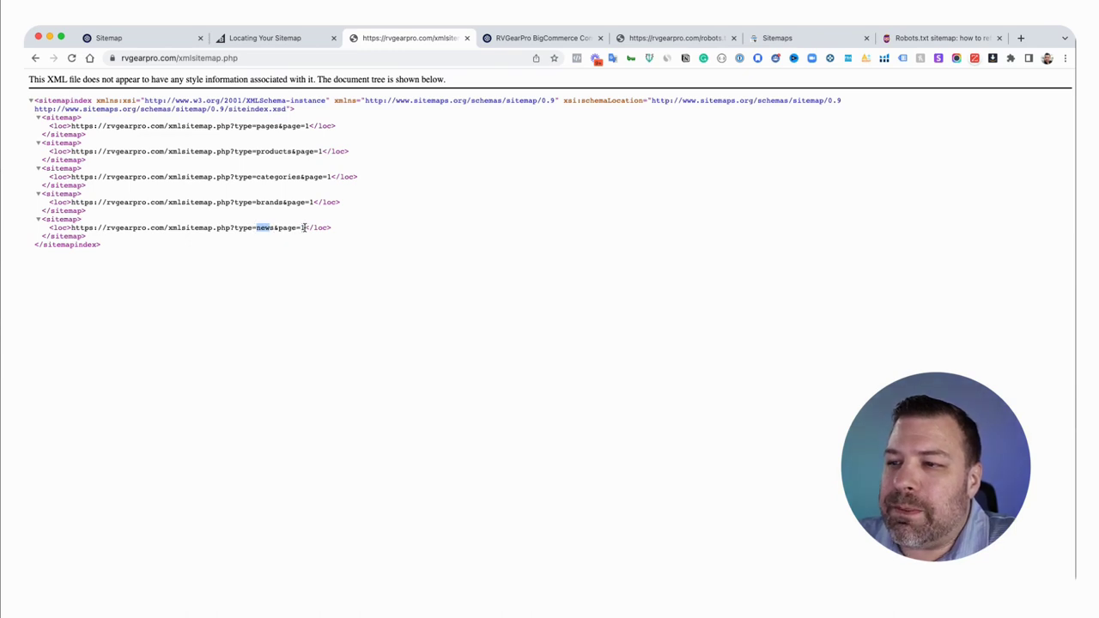
pyautogui.moveTo(304, 228); pyautogui.dragTo(29, 111)
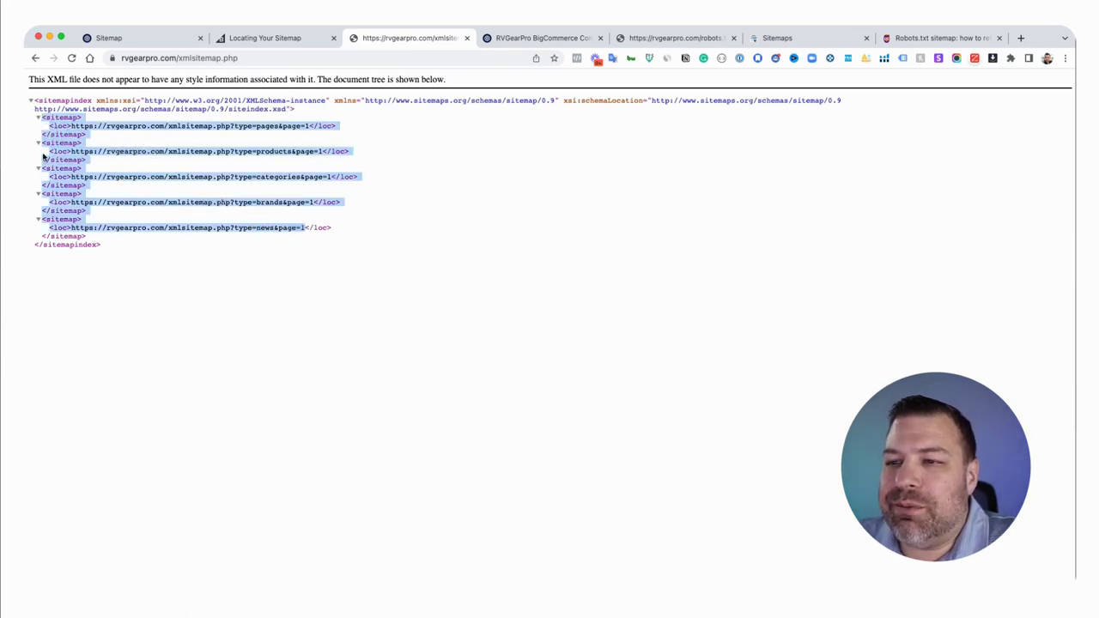
pyautogui.click(137, 256)
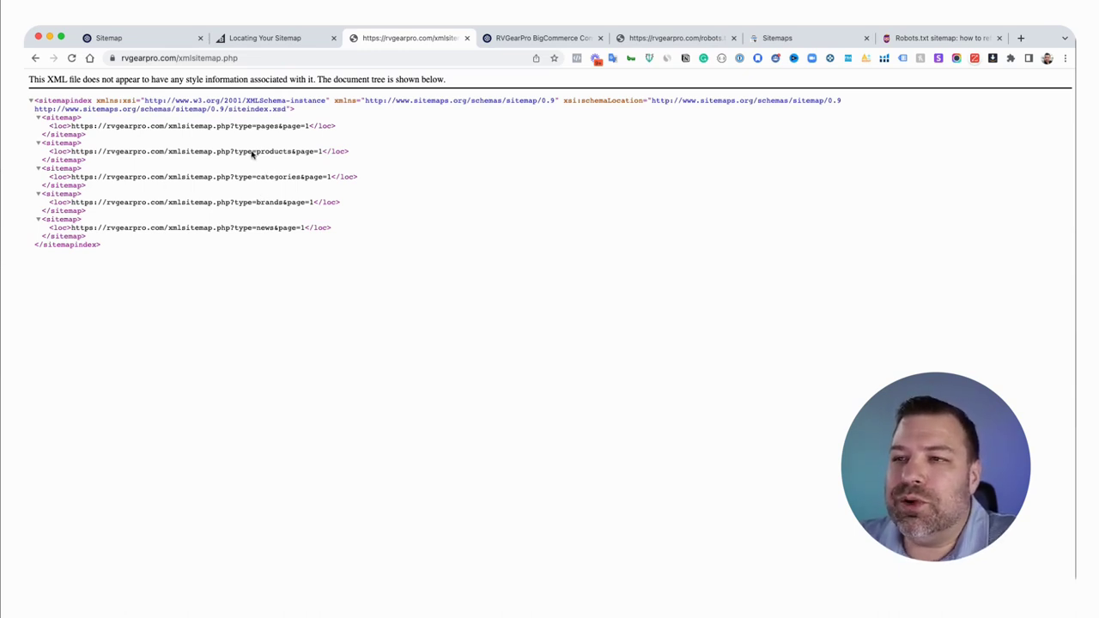
pyautogui.moveTo(334, 228); pyautogui.dragTo(31, 120)
pyautogui.moveTo(178, 58); pyautogui.dragTo(313, 58)
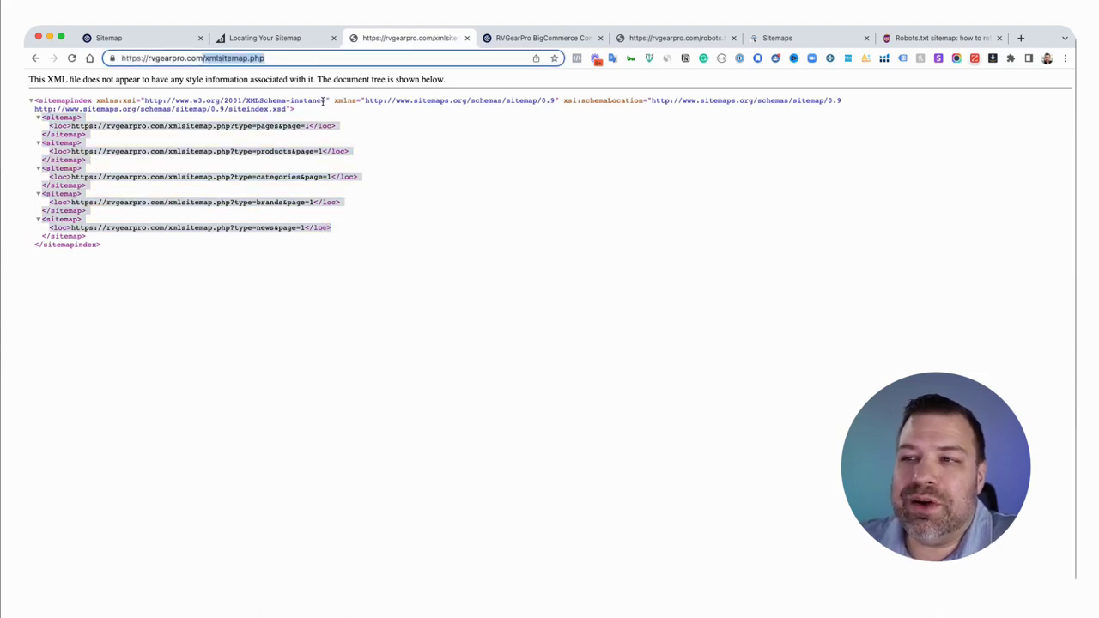
pyautogui.click(306, 130)
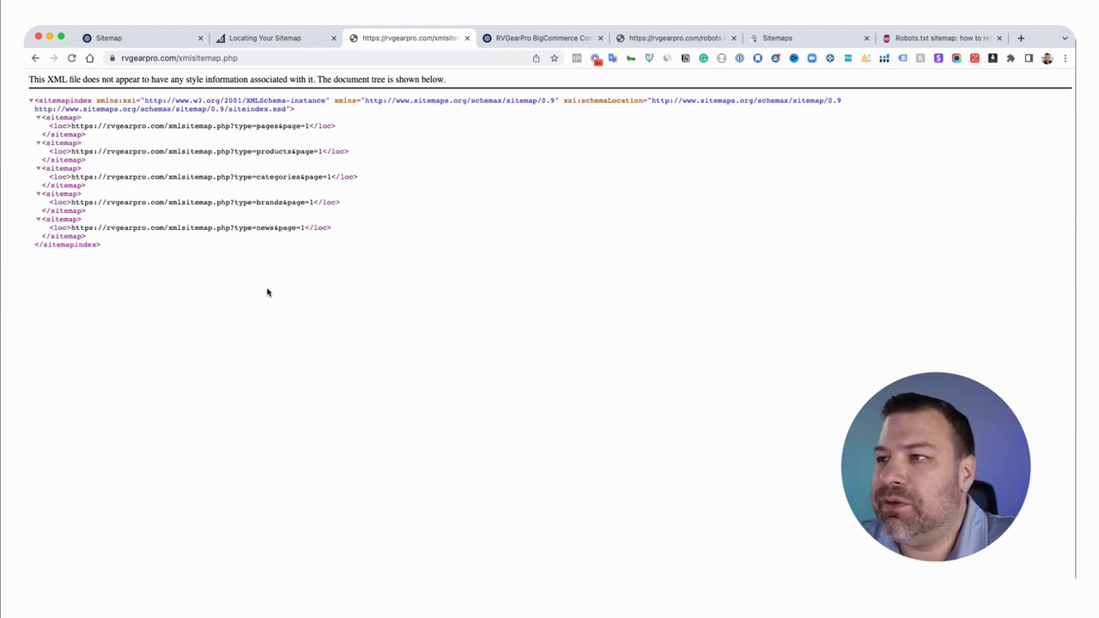
# Switch to Google Search Console's Sitemaps page for rvgearpro.com and enter xmlsitemap.php as the new sitemap URL.
pyautogui.click(529, 41)
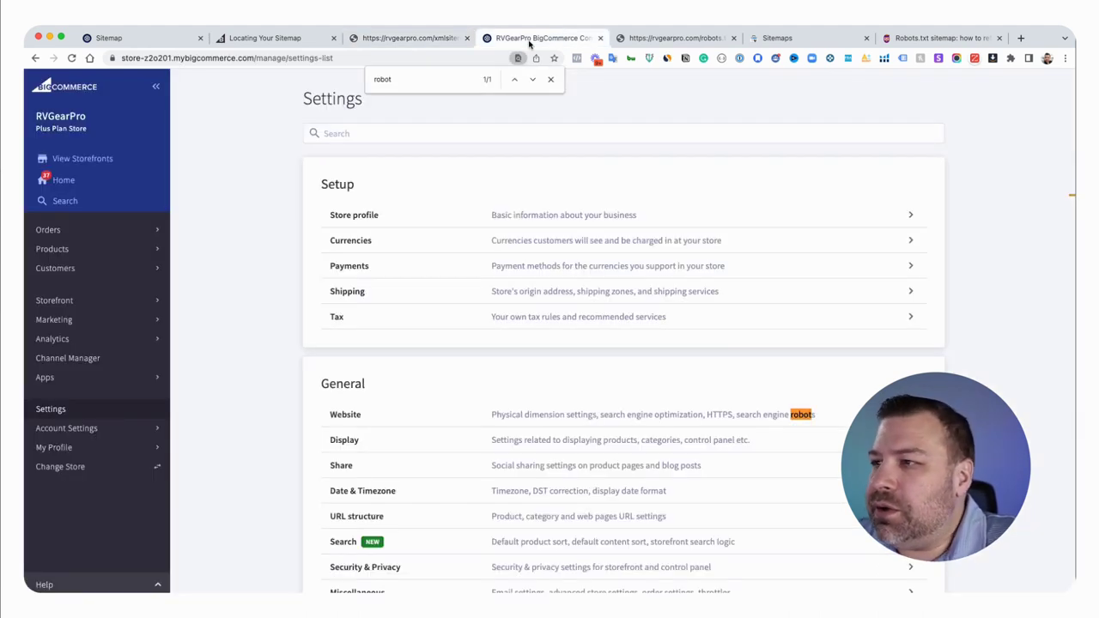
pyautogui.click(769, 38)
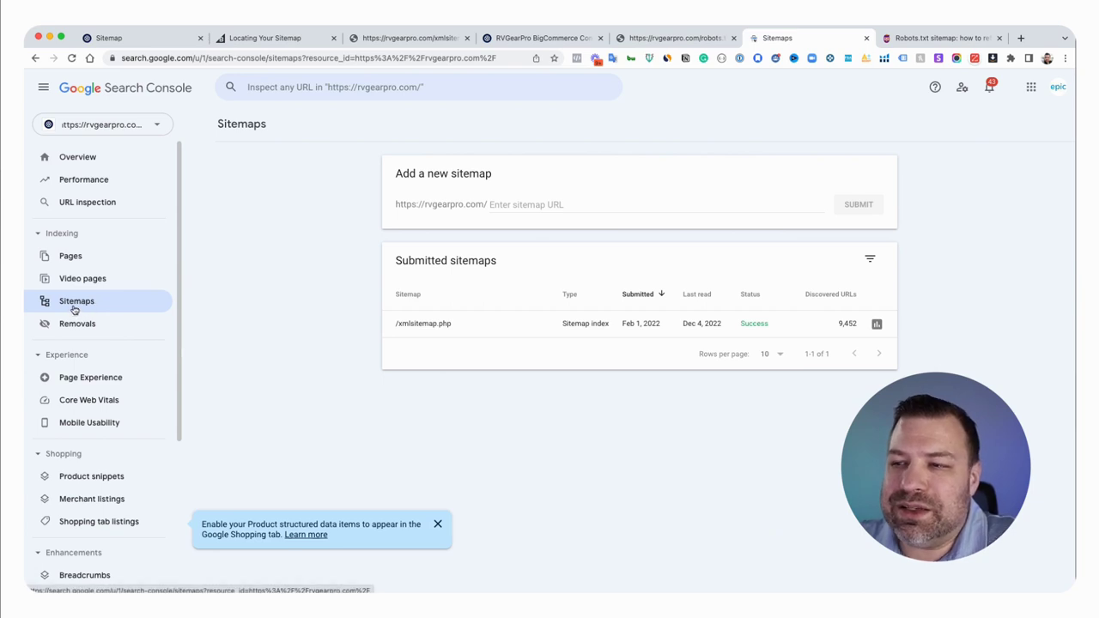
pyautogui.click(541, 204)
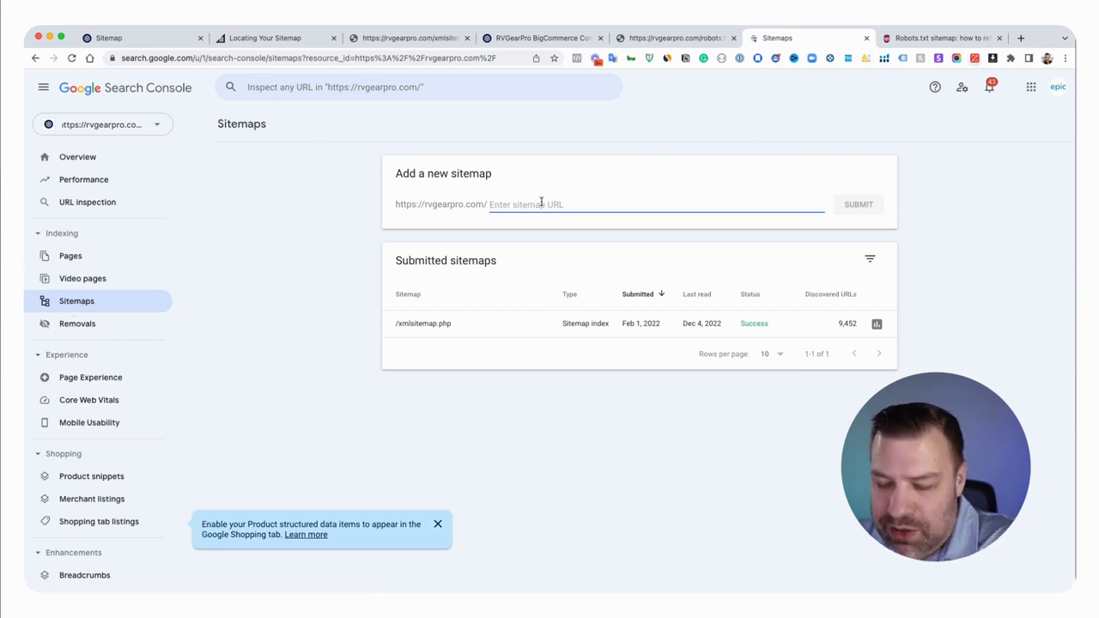
pyautogui.write('/xmlsitemap.php')
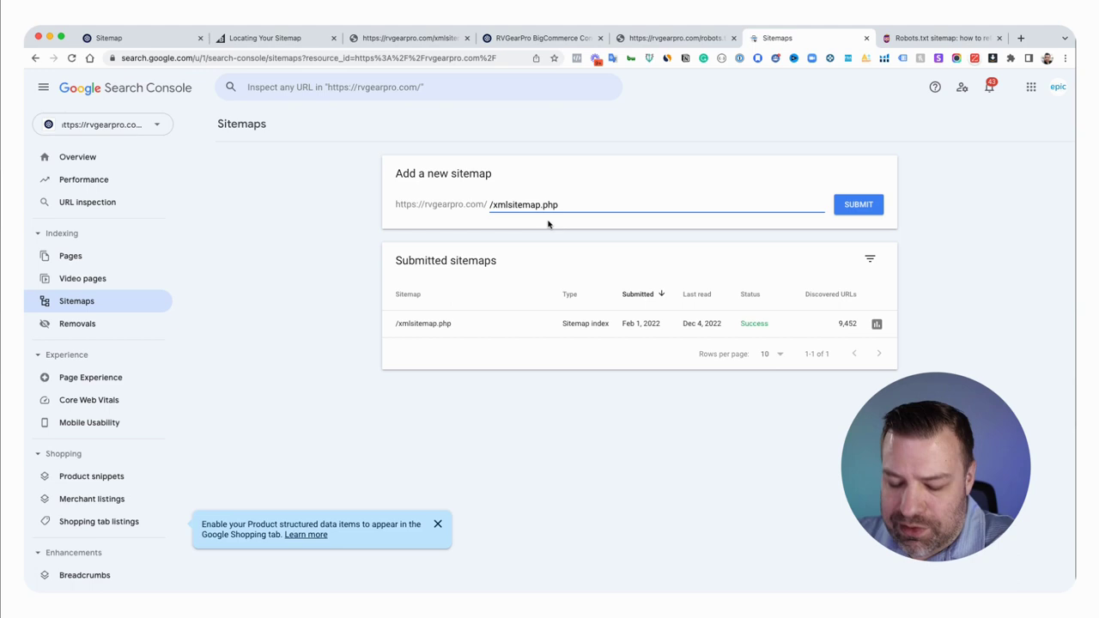
pyautogui.press('super+Left')
pyautogui.press('Delete')
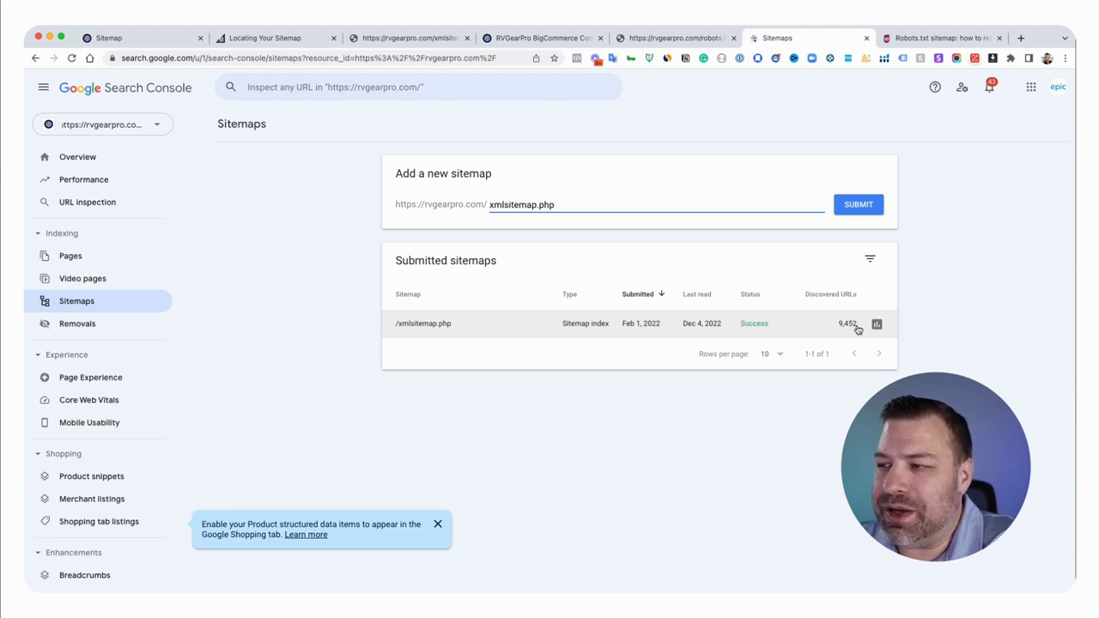
pyautogui.click(568, 352)
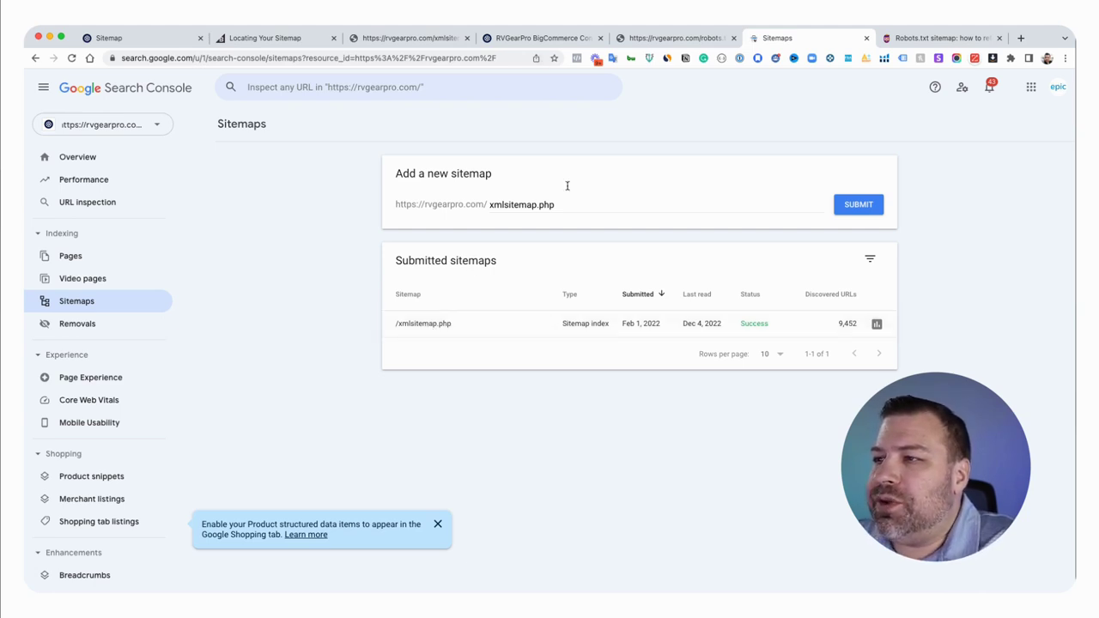
# Reload the store's rvgearpro.com/robots.txt page and highlight the robots.txt path in its address.
pyautogui.click(540, 39)
pyautogui.click(675, 37)
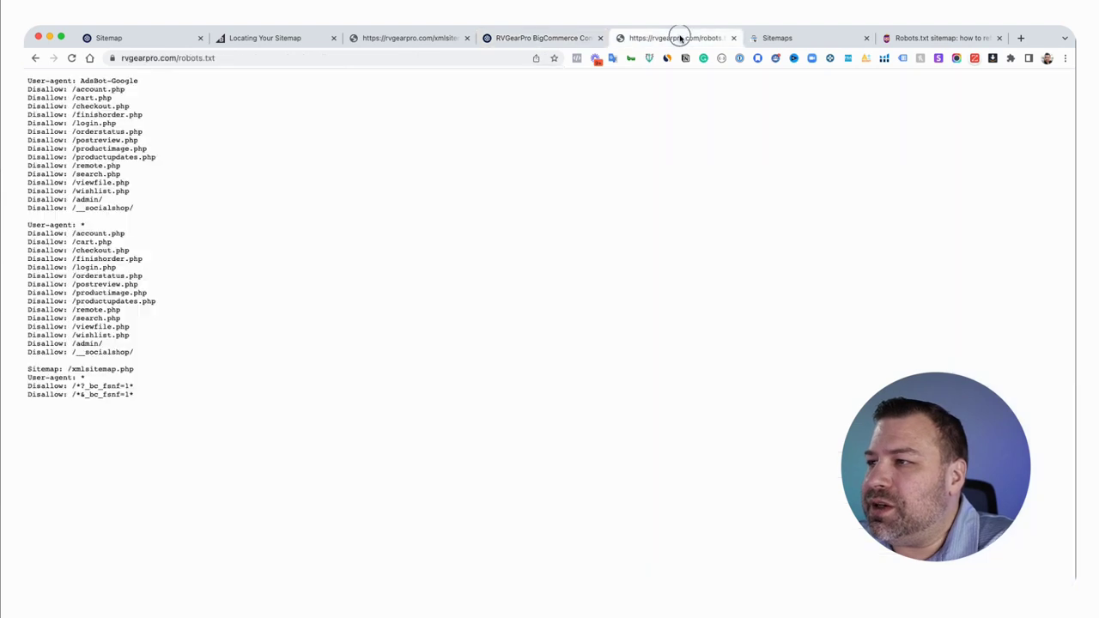
pyautogui.click(72, 58)
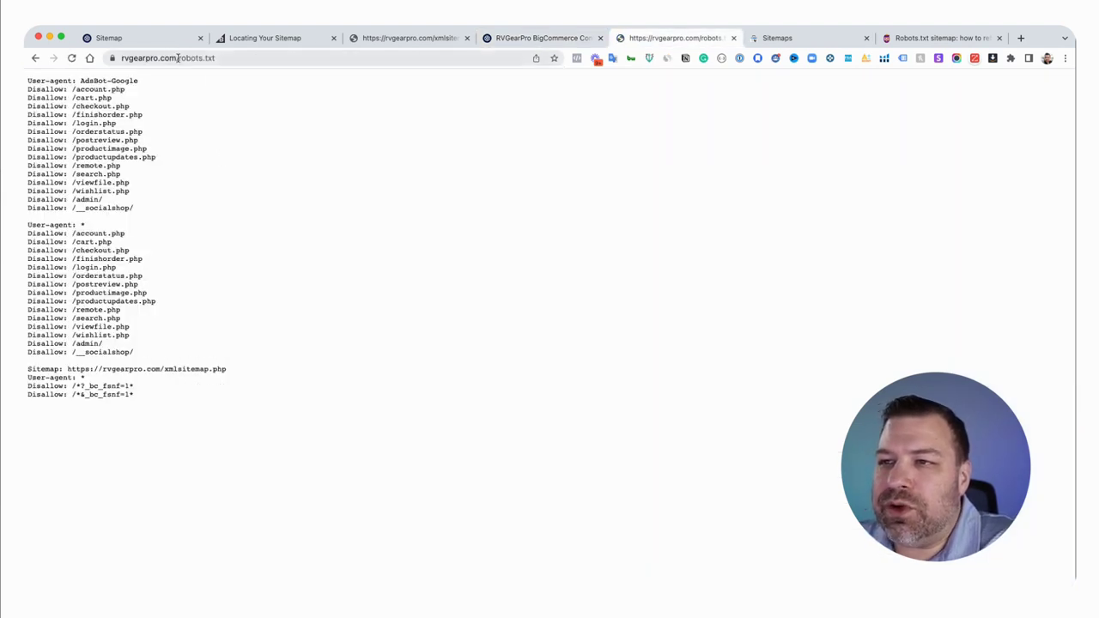
pyautogui.moveTo(178, 57); pyautogui.dragTo(276, 57)
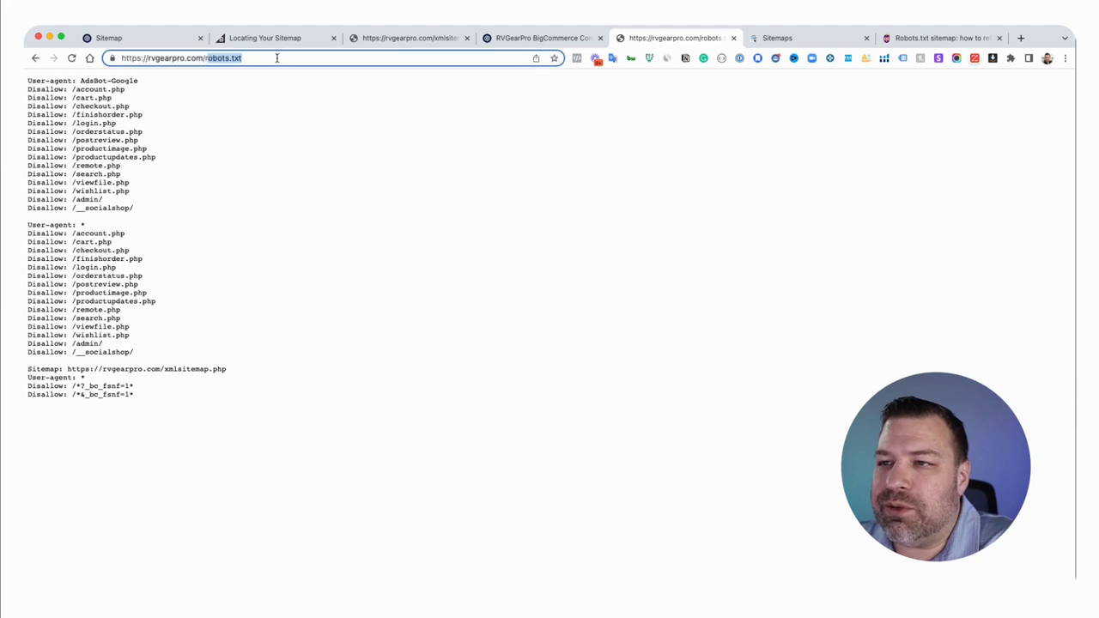
# Highlight both user-agent blocks in robots.txt, and the AdsBot-Google Disallow list on its own.
pyautogui.click(139, 145)
pyautogui.moveTo(139, 353); pyautogui.dragTo(26, 79)
pyautogui.click(140, 154)
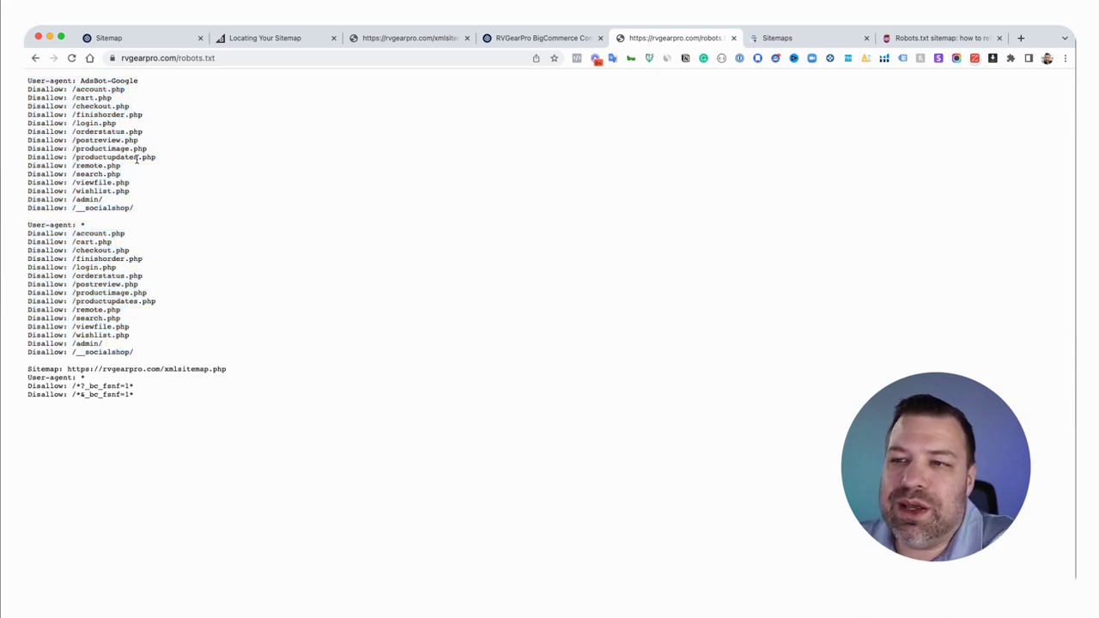
pyautogui.moveTo(138, 213); pyautogui.dragTo(28, 89)
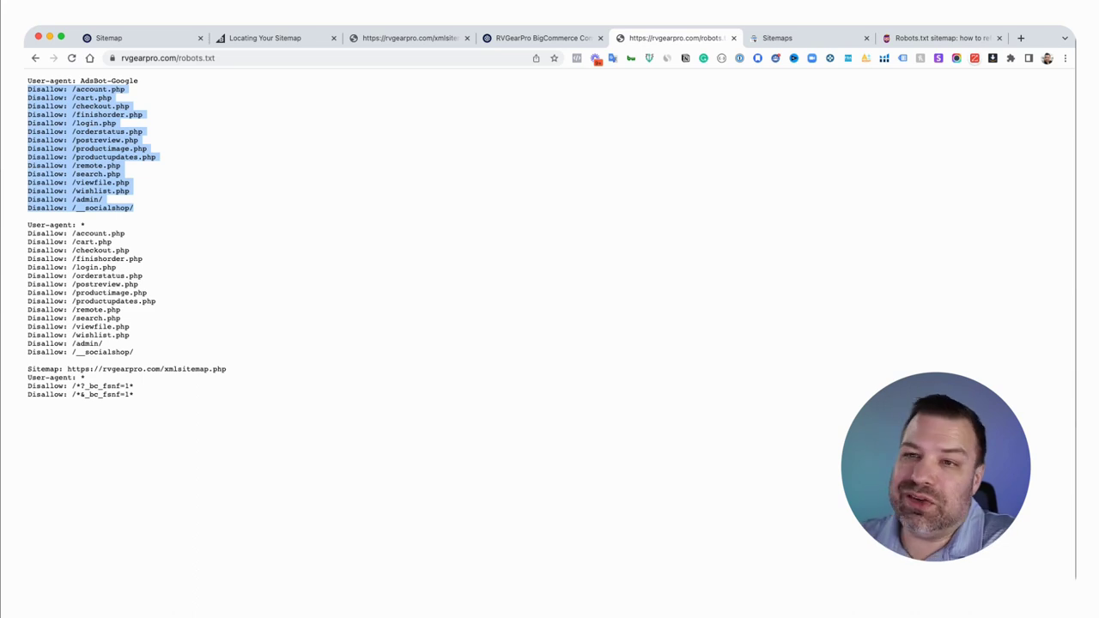
pyautogui.click(88, 104)
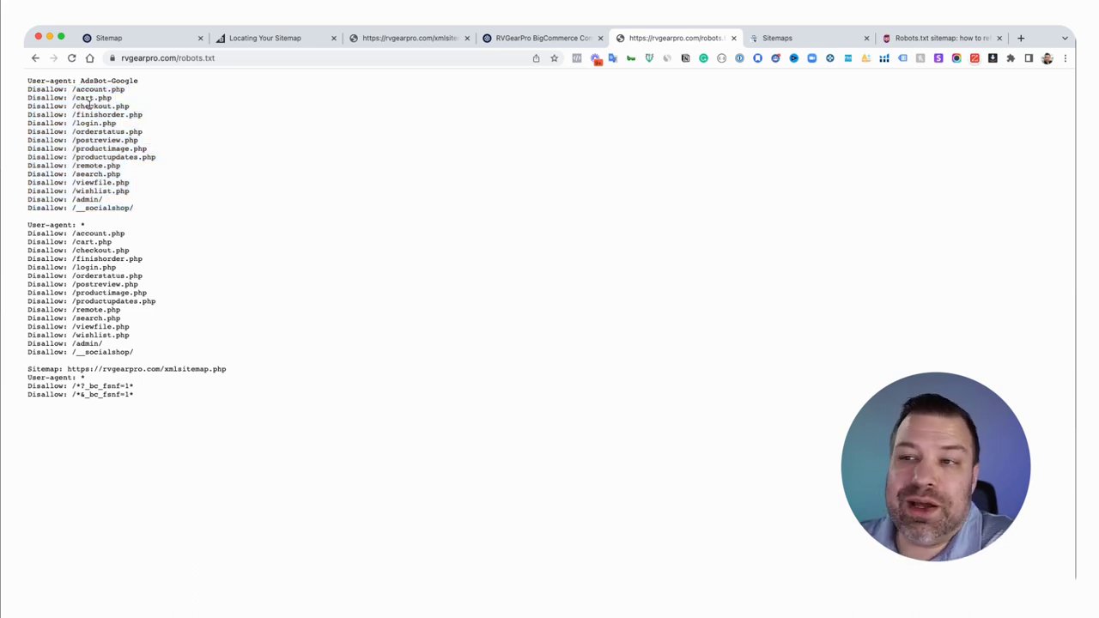
# Highlight the cart, checkout, finishorder and login Disallow lines one by one, followed by the whole AdsBot-Google Disallow list.
pyautogui.moveTo(113, 100); pyautogui.dragTo(26, 98)
pyautogui.moveTo(133, 106); pyautogui.dragTo(26, 107)
pyautogui.moveTo(148, 114); pyautogui.dragTo(28, 115)
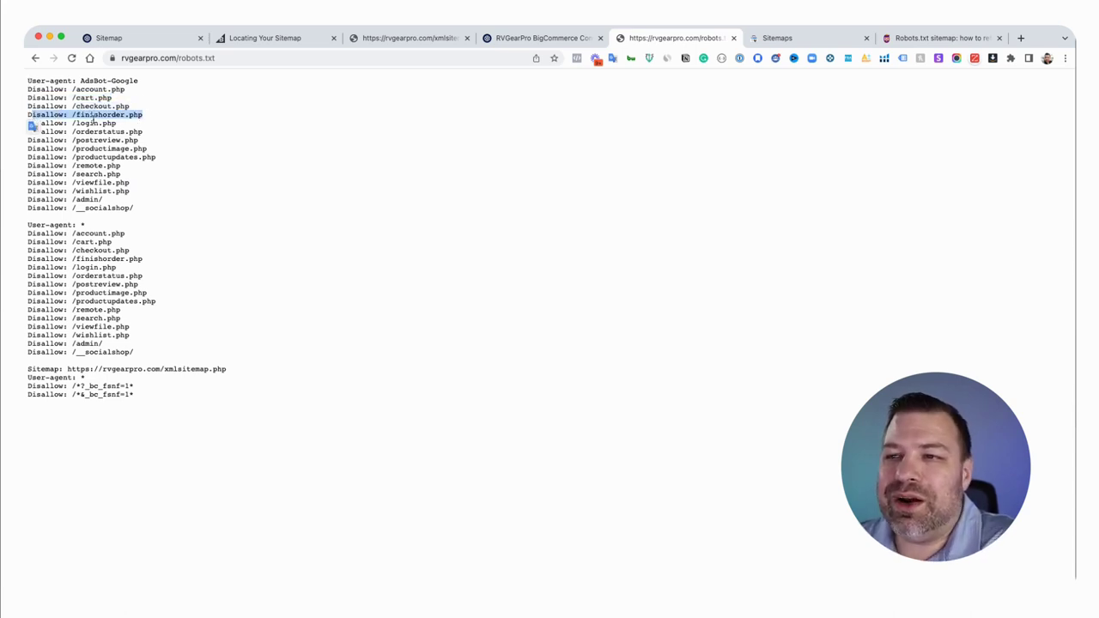
pyautogui.moveTo(116, 123); pyautogui.dragTo(26, 122)
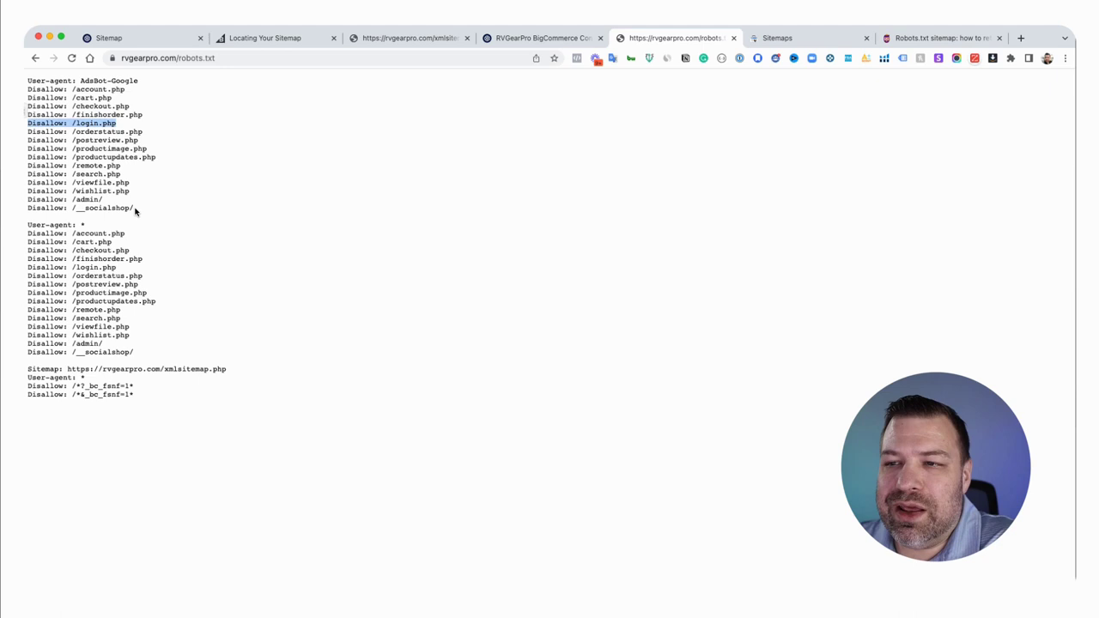
pyautogui.moveTo(135, 209); pyautogui.dragTo(27, 87)
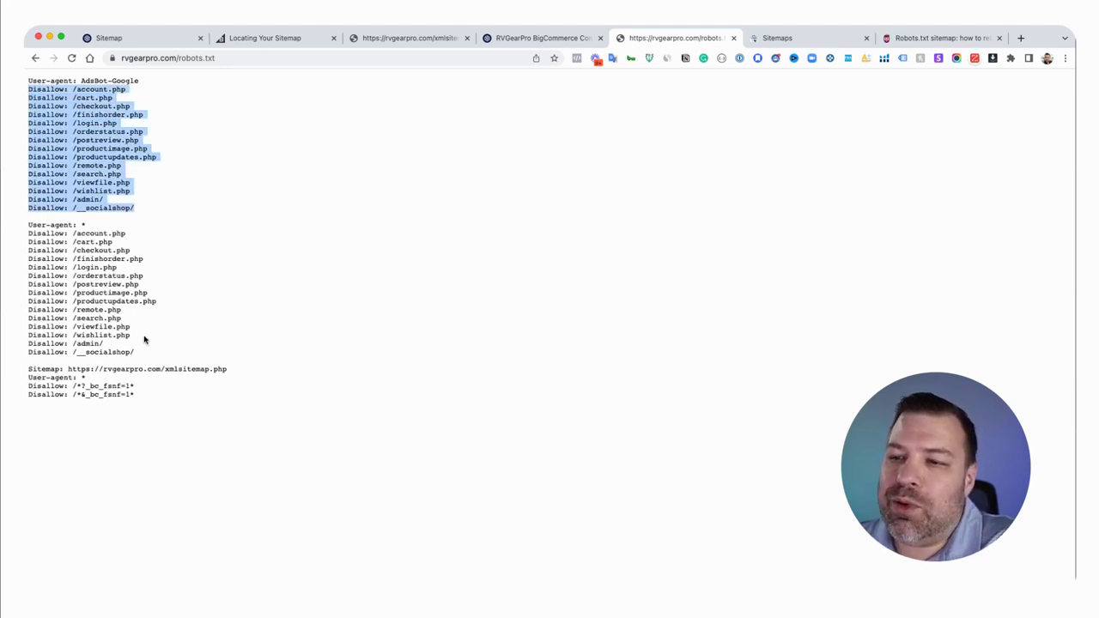
pyautogui.click(150, 370)
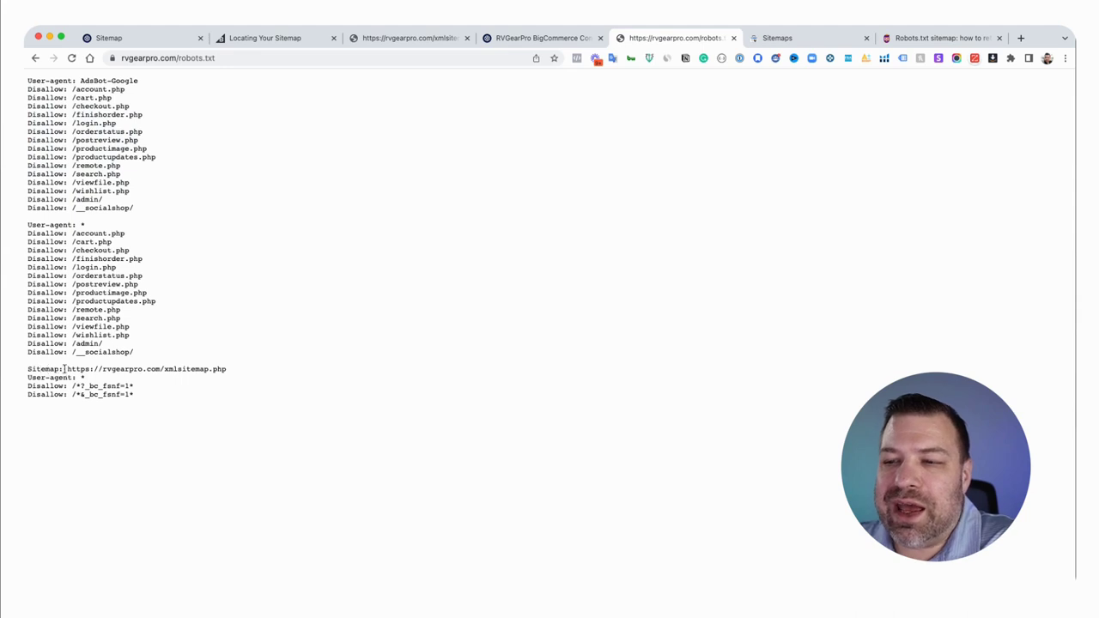
pyautogui.moveTo(235, 369); pyautogui.dragTo(25, 370)
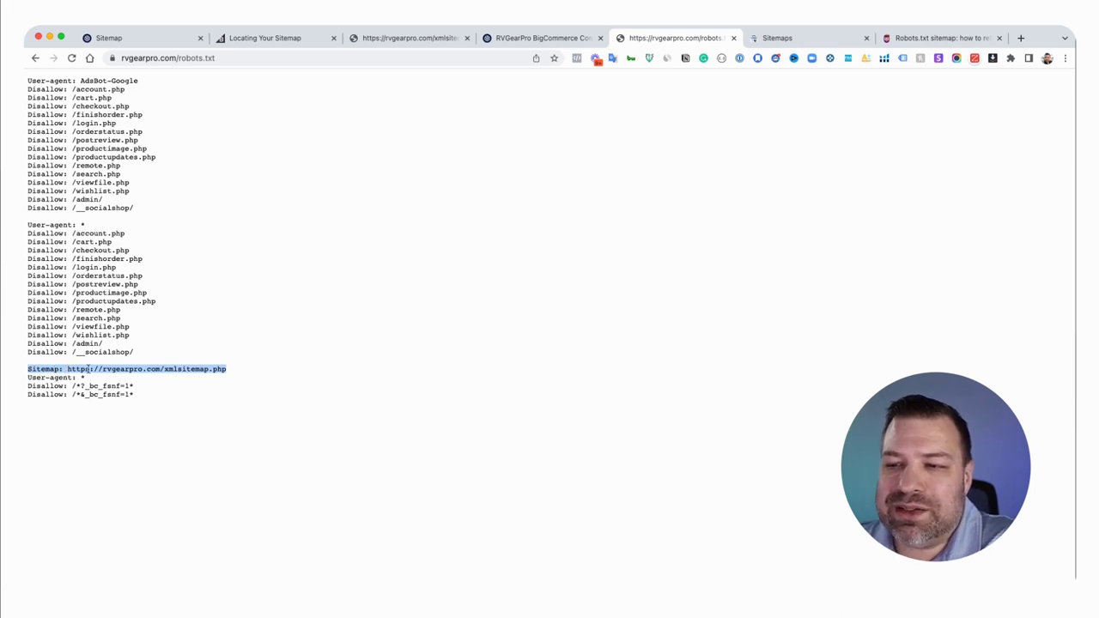
pyautogui.moveTo(227, 369); pyautogui.dragTo(67, 370)
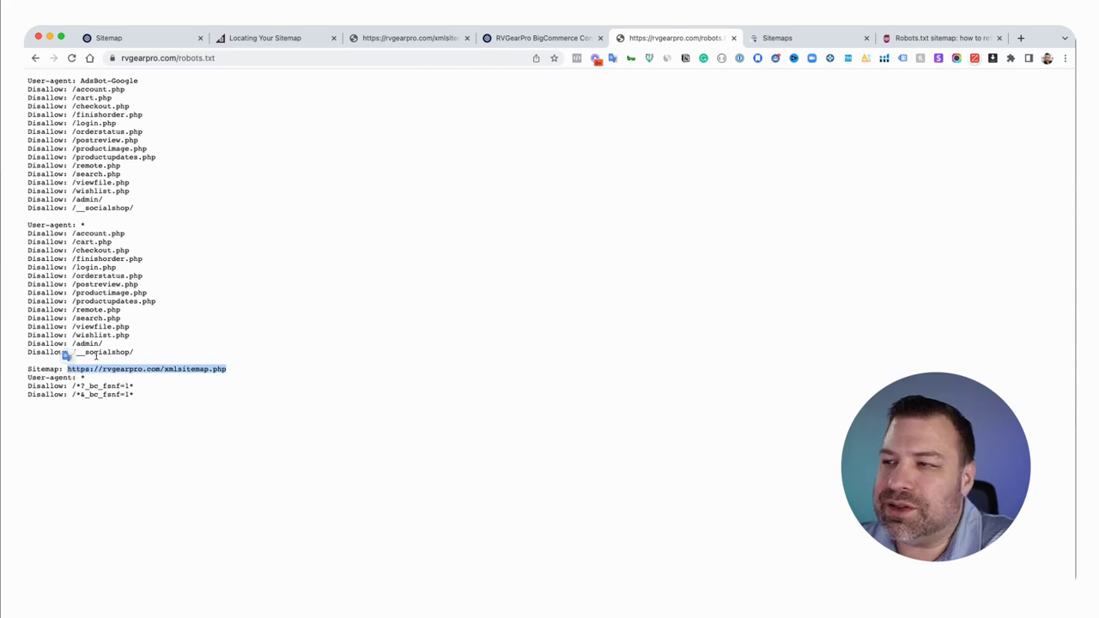
# Glance at the BigCommerce Settings list and return to robots.txt to examine and highlight its entire Sitemap line.
pyautogui.click(526, 39)
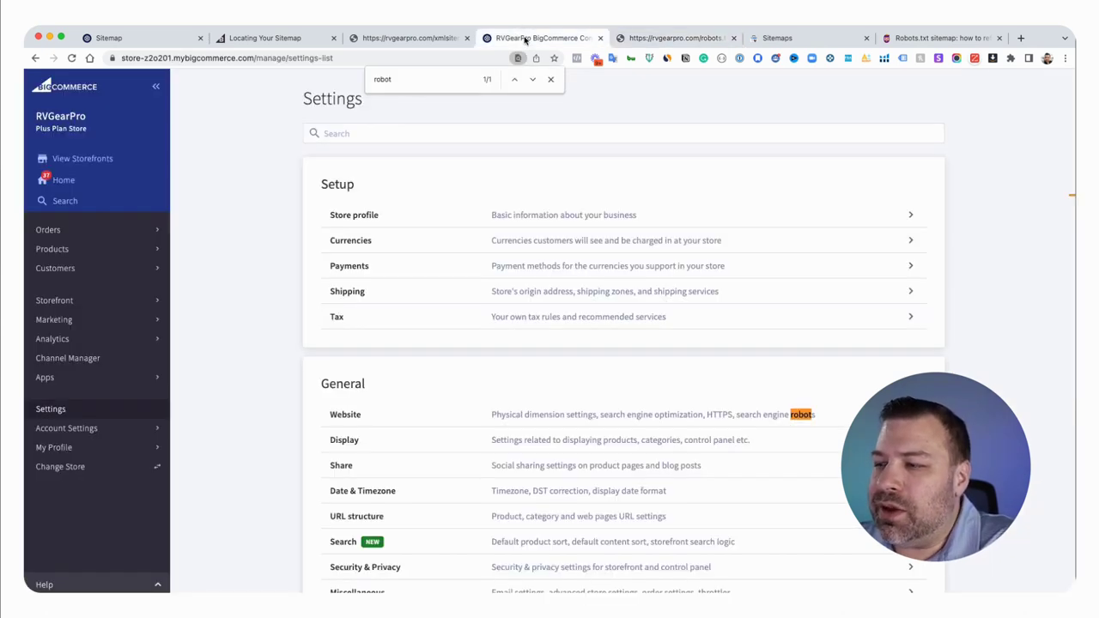
pyautogui.click(678, 39)
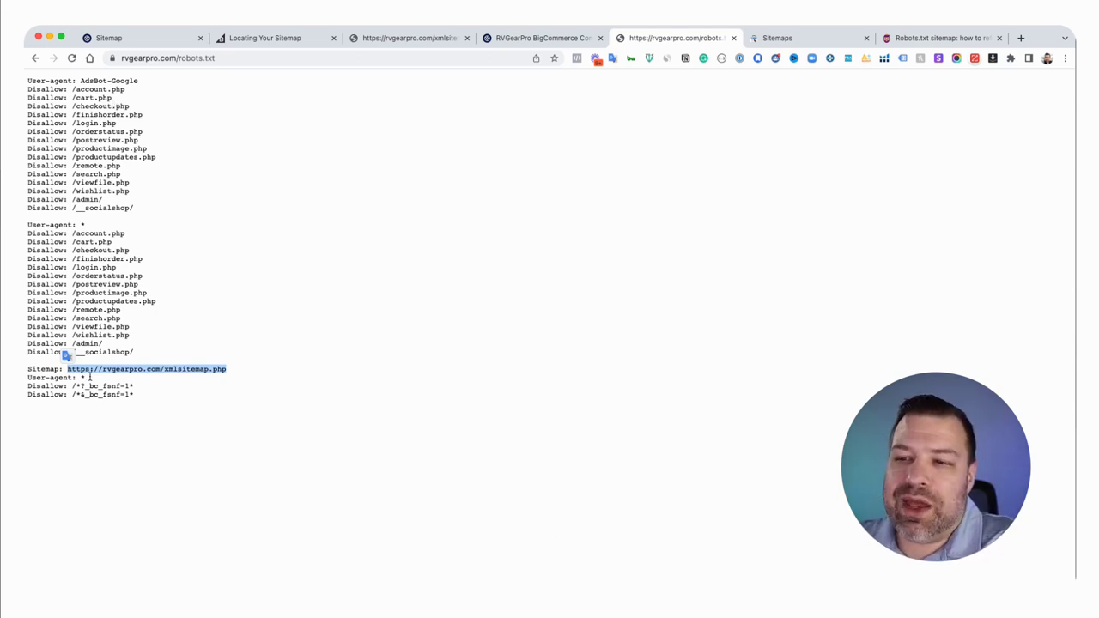
pyautogui.click(152, 369)
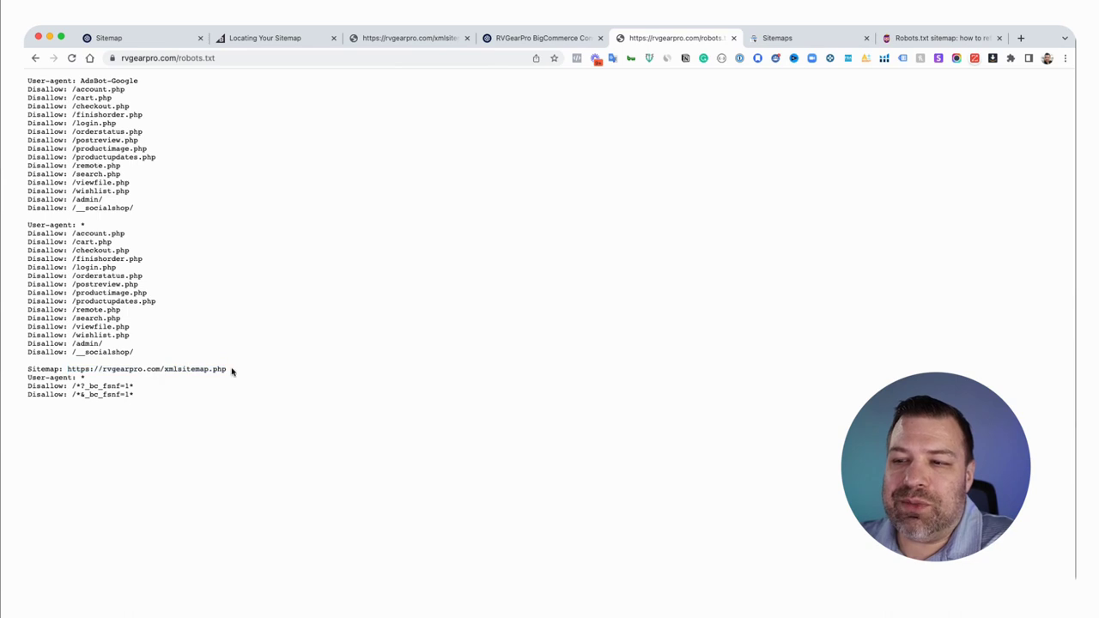
pyautogui.moveTo(239, 373); pyautogui.dragTo(29, 354)
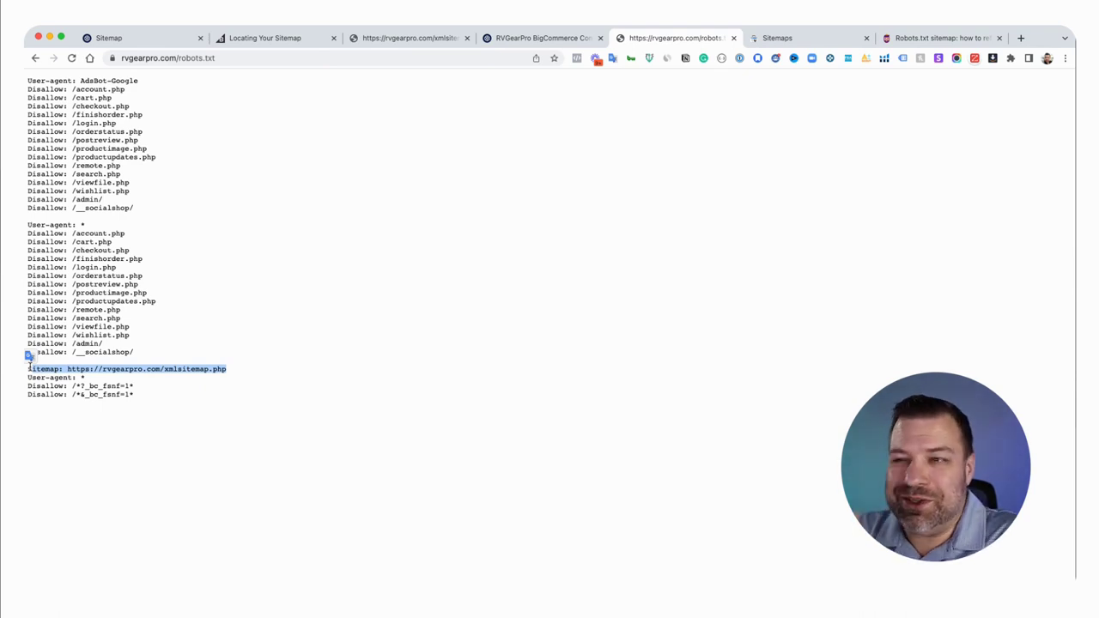
pyautogui.click(228, 371)
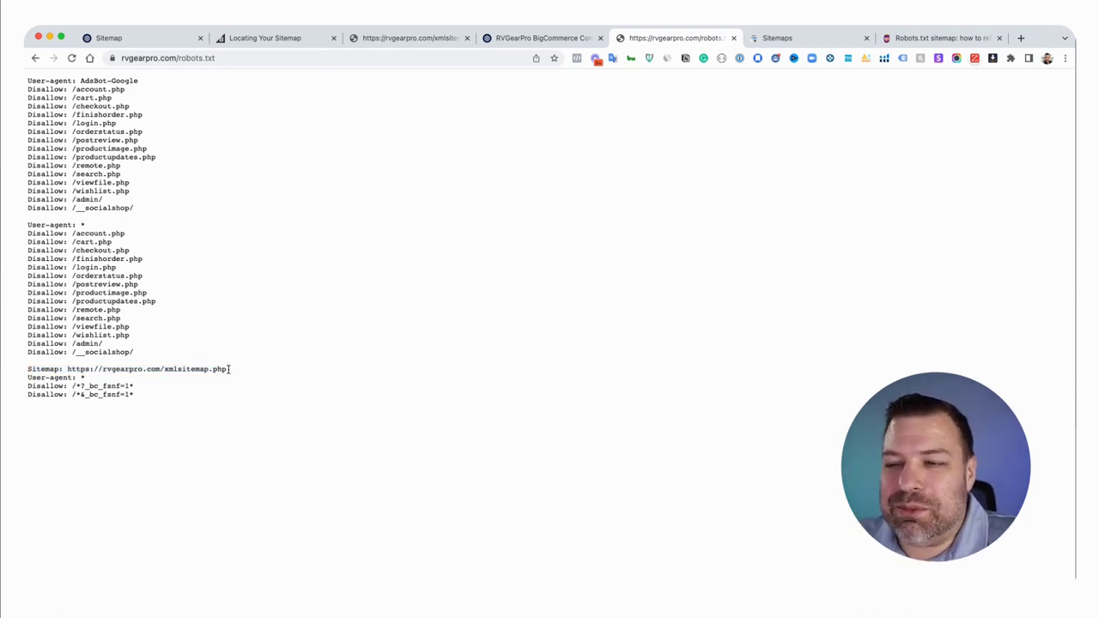
pyautogui.keyDown('shift'); pyautogui.click(25, 370); pyautogui.keyUp('shift')
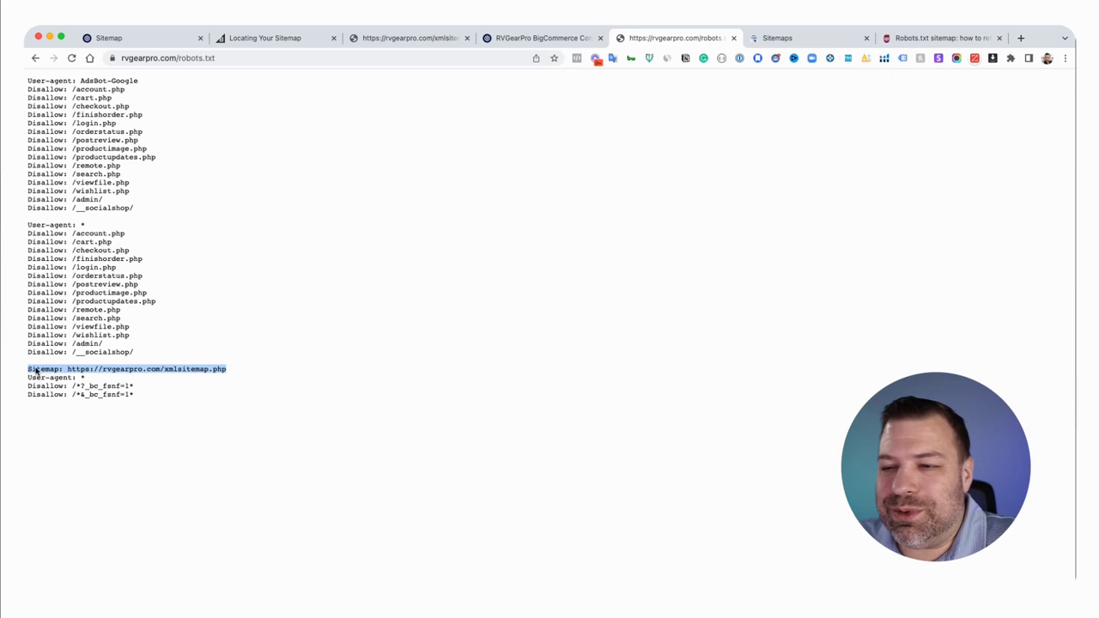
pyautogui.click(116, 370)
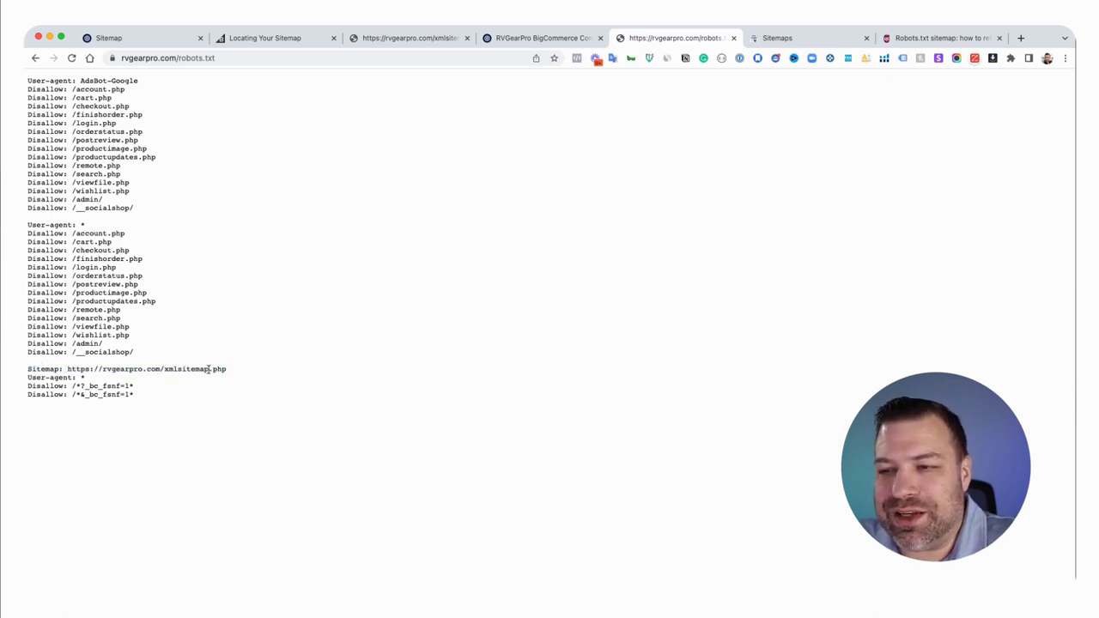
pyautogui.moveTo(225, 369); pyautogui.dragTo(26, 370)
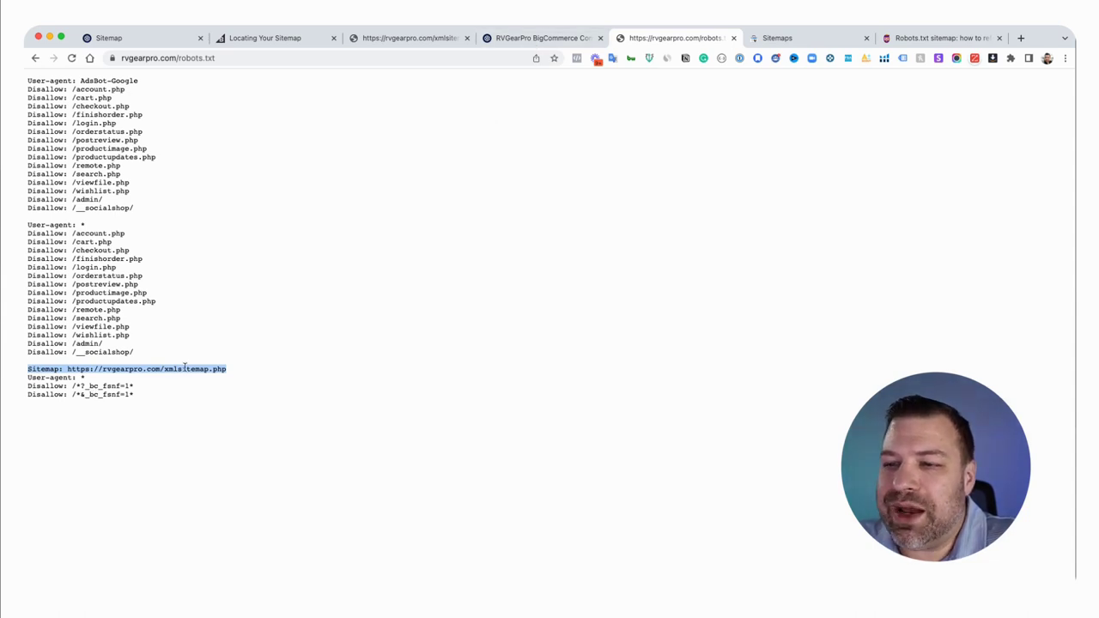
pyautogui.moveTo(235, 370); pyautogui.dragTo(28, 370)
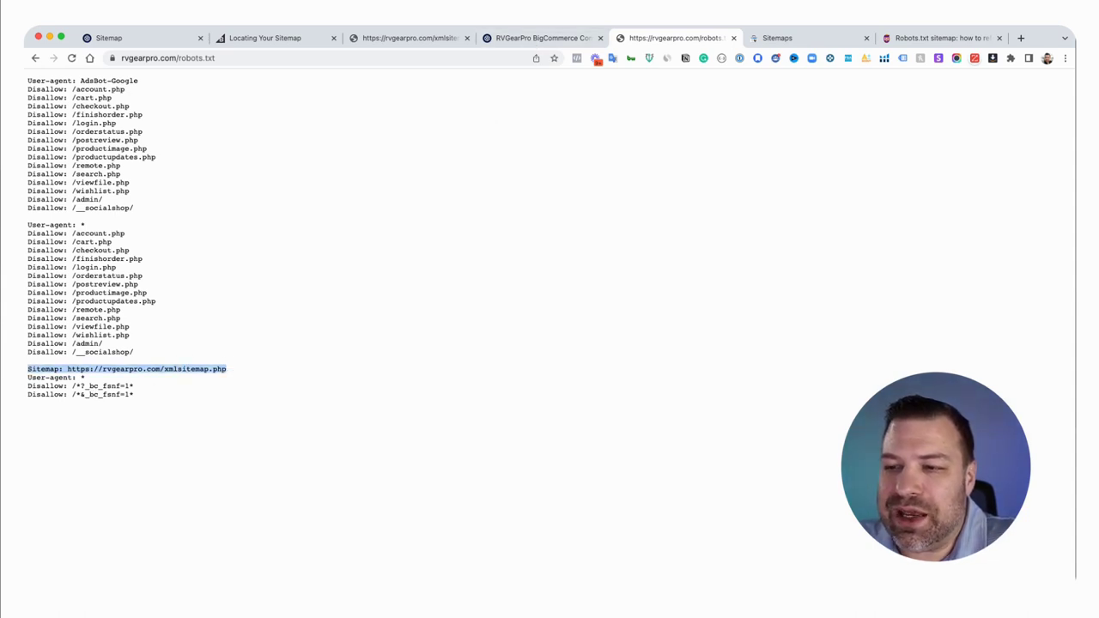
# Open the Website settings in the BigCommerce control panel and highlight the Search Engine Robots heading.
pyautogui.click(541, 37)
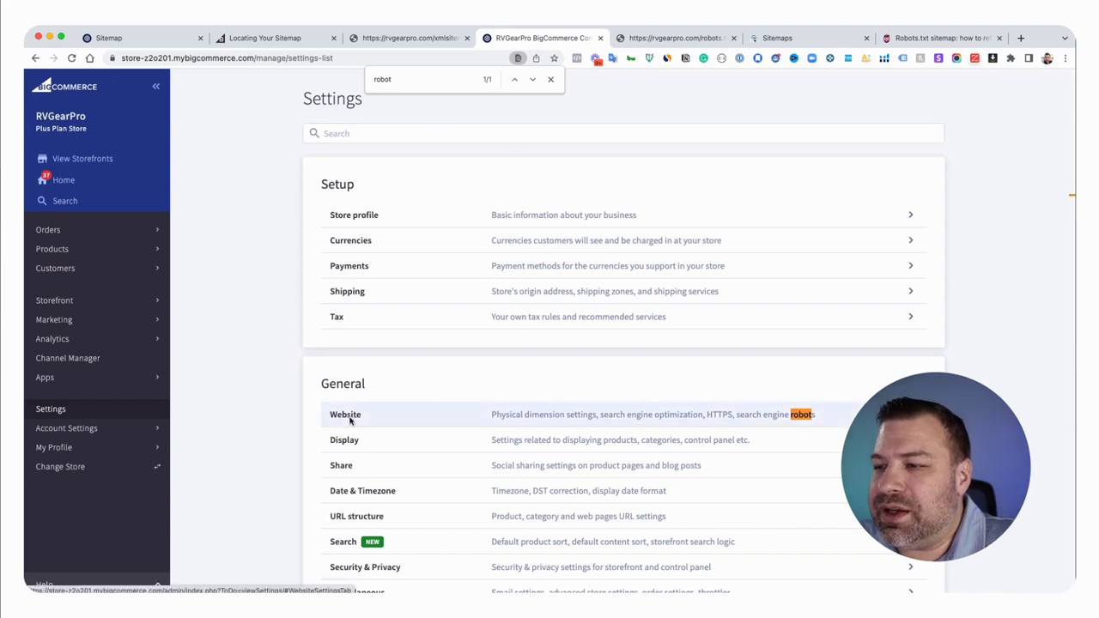
pyautogui.click(563, 417)
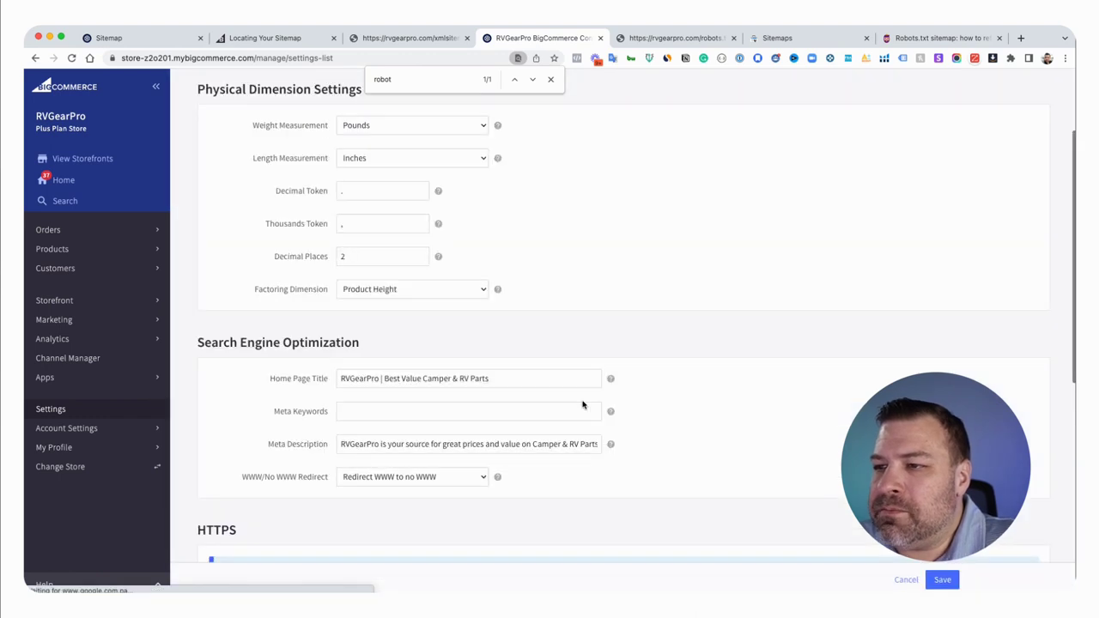
pyautogui.scroll(-5, 489, 407)
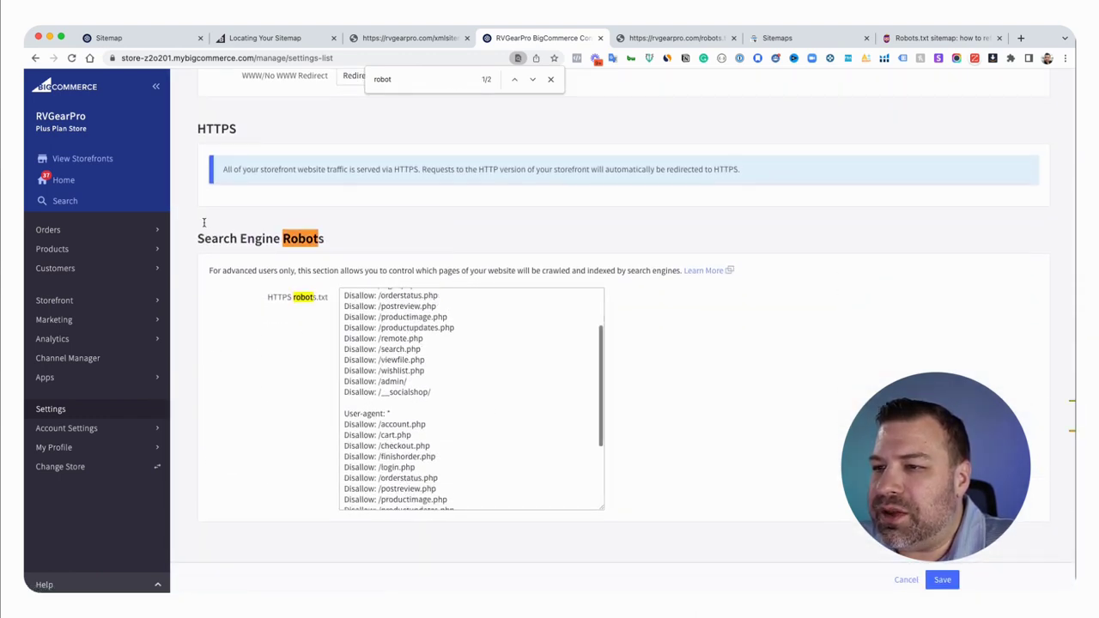
pyautogui.moveTo(197, 238); pyautogui.dragTo(329, 243)
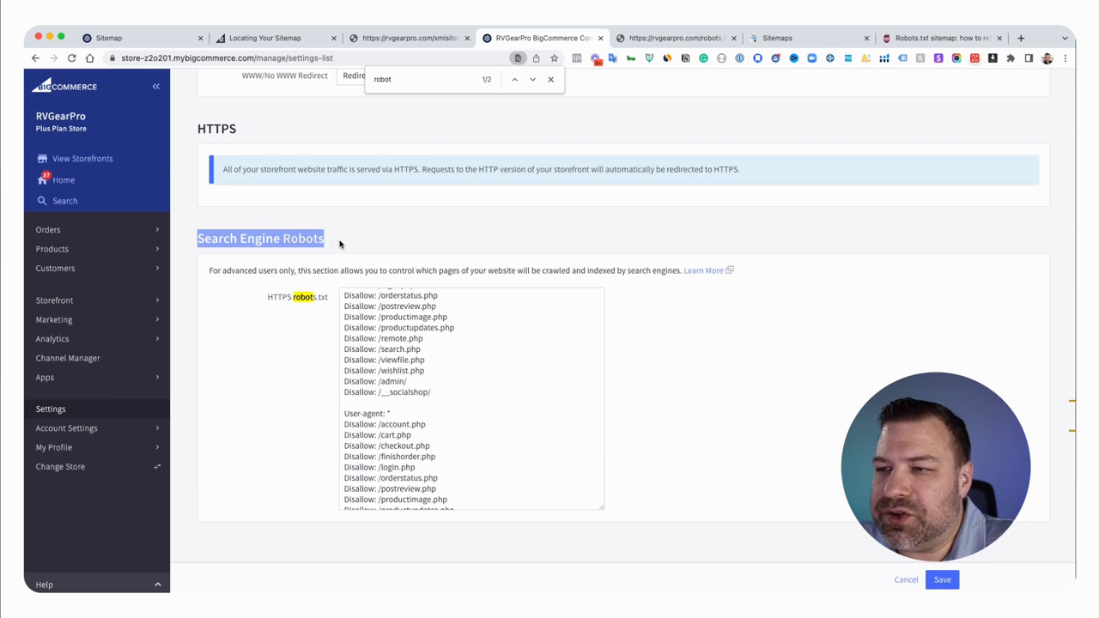
# Review the HTTPS robots.txt field, highlighting the AdsBot-Google line, the second block's Disallow rules and its User-agent: * line.
pyautogui.scroll(3, 407, 331)
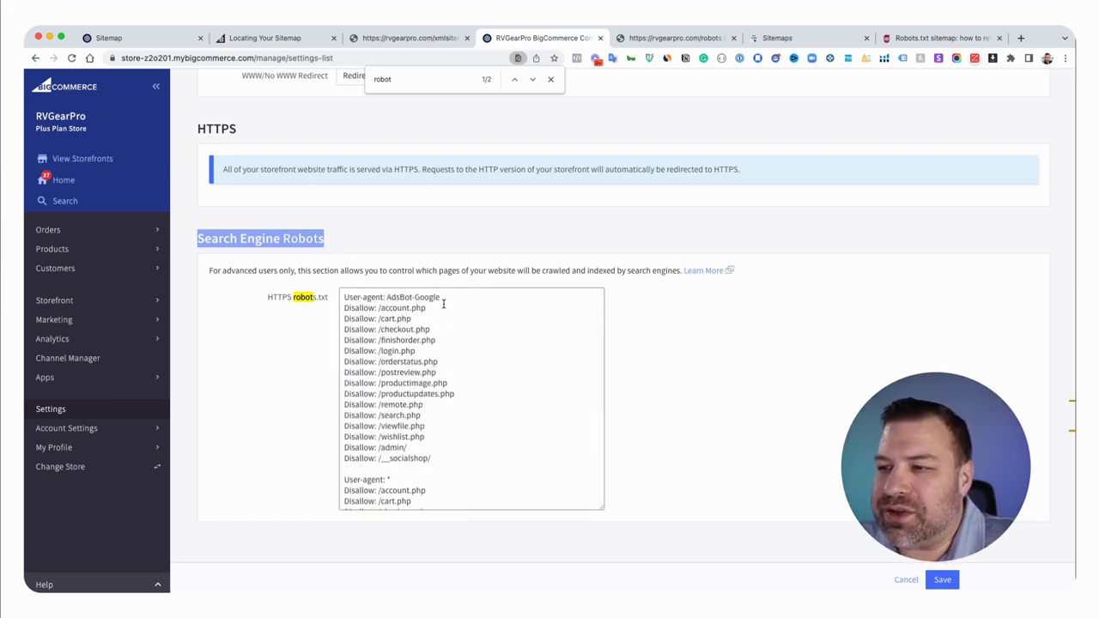
pyautogui.moveTo(441, 298); pyautogui.dragTo(343, 298)
pyautogui.scroll(-5, 371, 399)
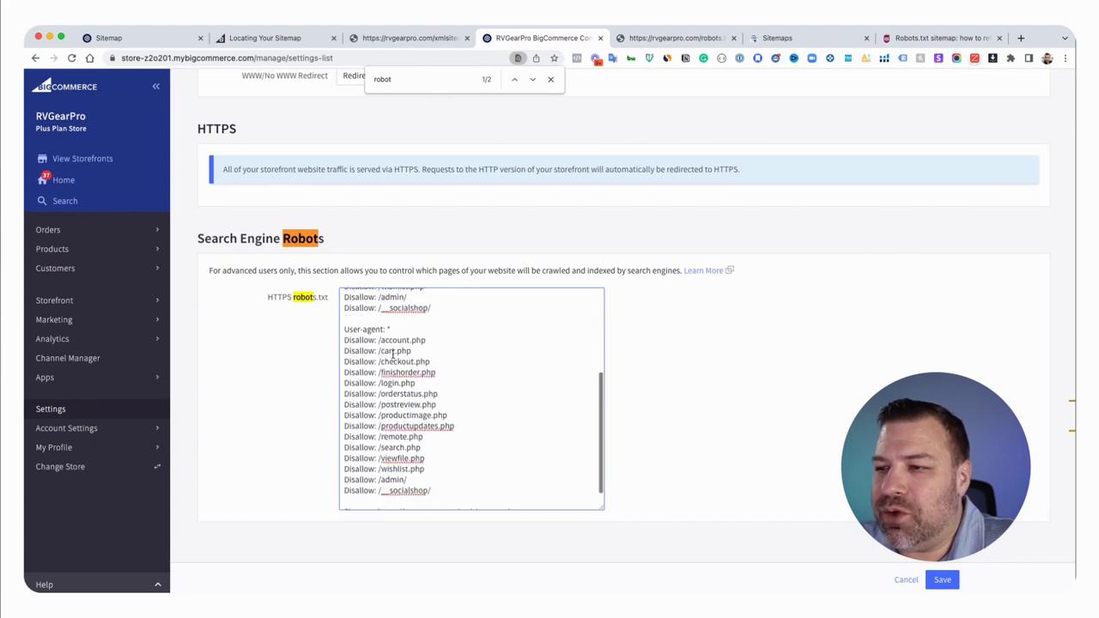
pyautogui.tripleClick(414, 487)
pyautogui.moveTo(405, 475); pyautogui.dragTo(335, 336)
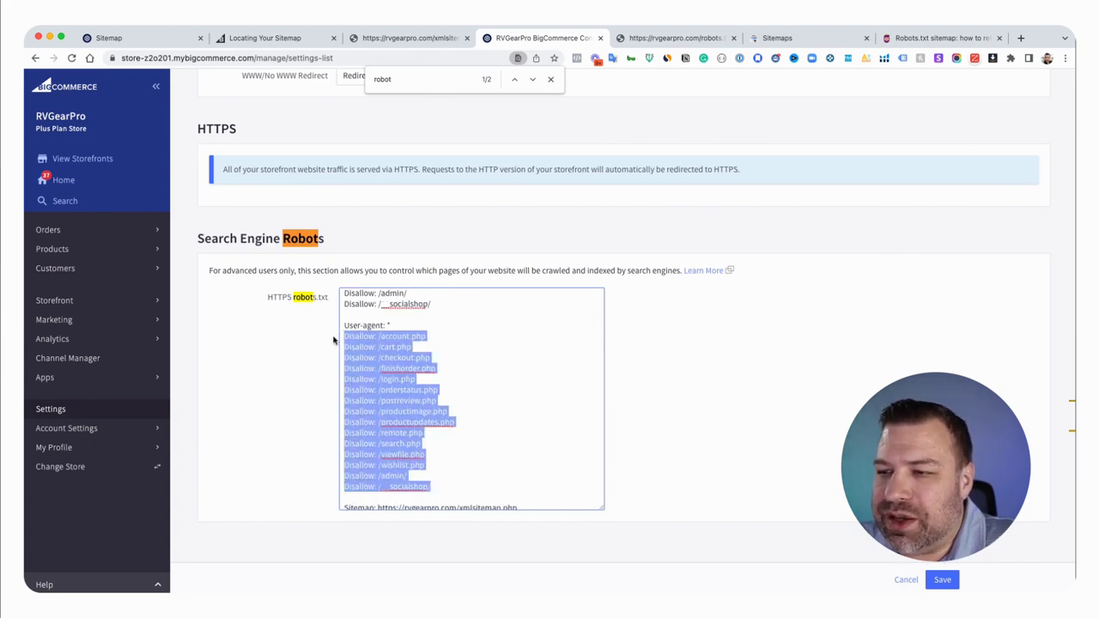
pyautogui.moveTo(400, 325); pyautogui.dragTo(319, 322)
pyautogui.scroll(-1, 395, 413)
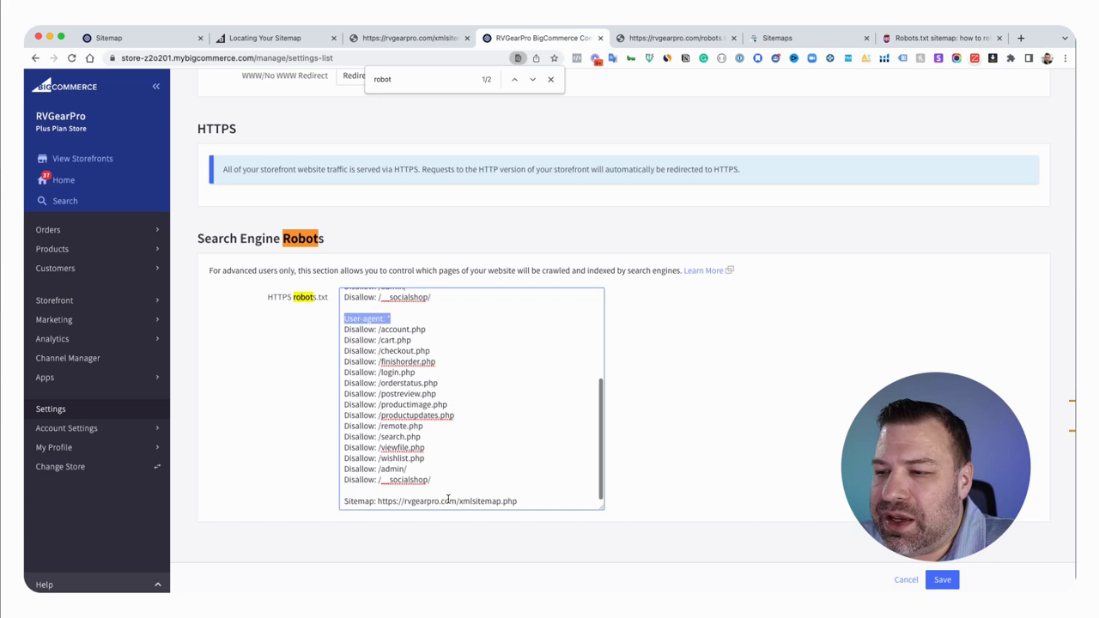
pyautogui.click(379, 501)
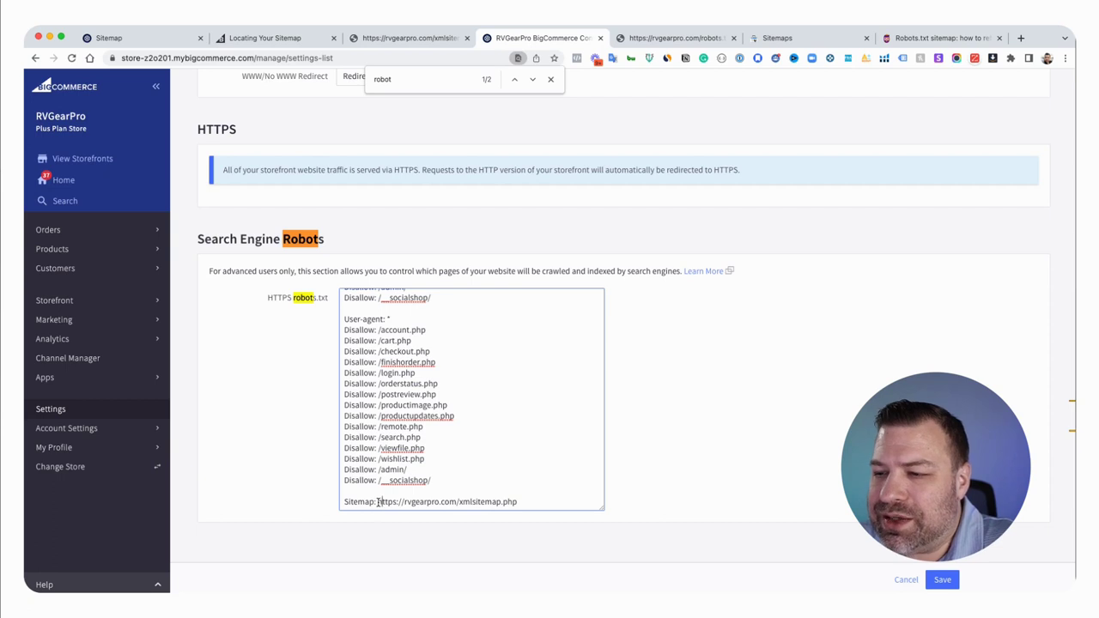
pyautogui.moveTo(378, 502); pyautogui.dragTo(527, 504)
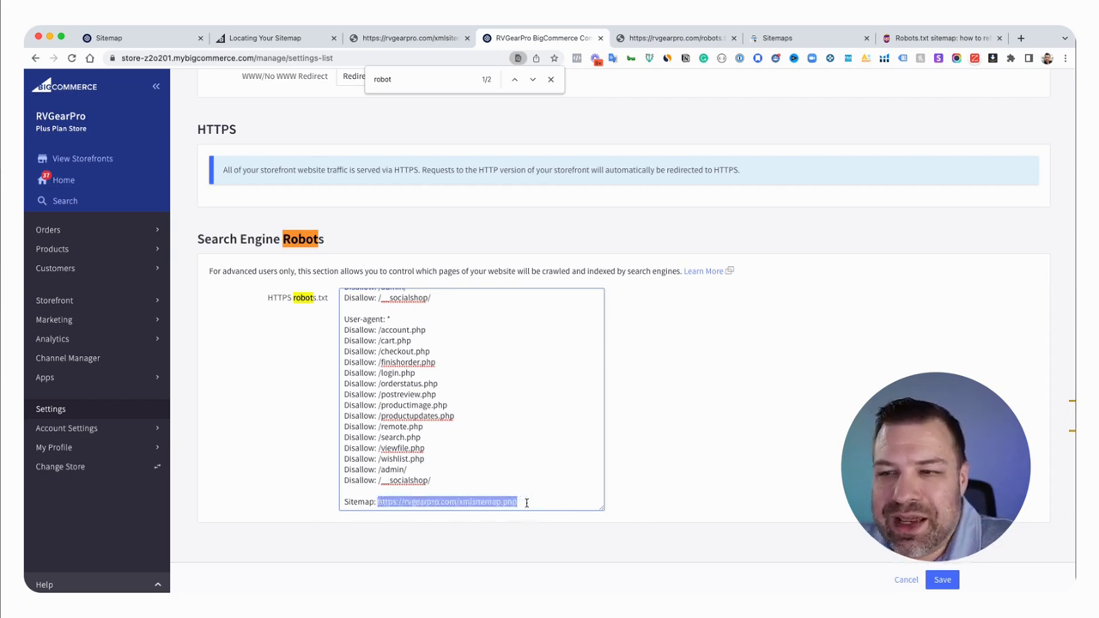
pyautogui.click(645, 488)
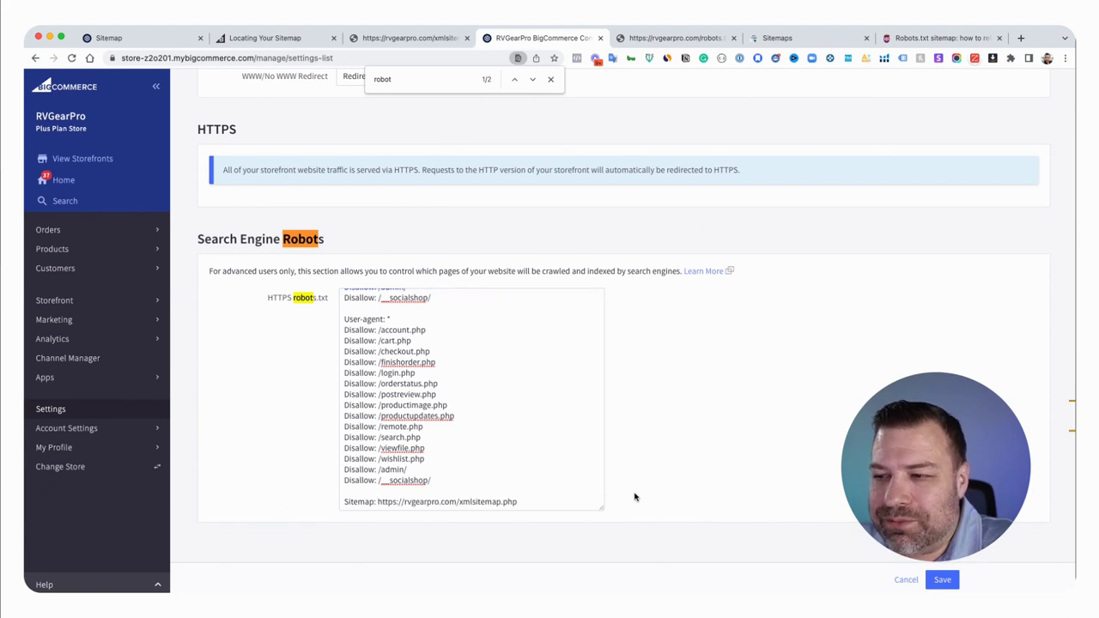
pyautogui.press('super+Tab')
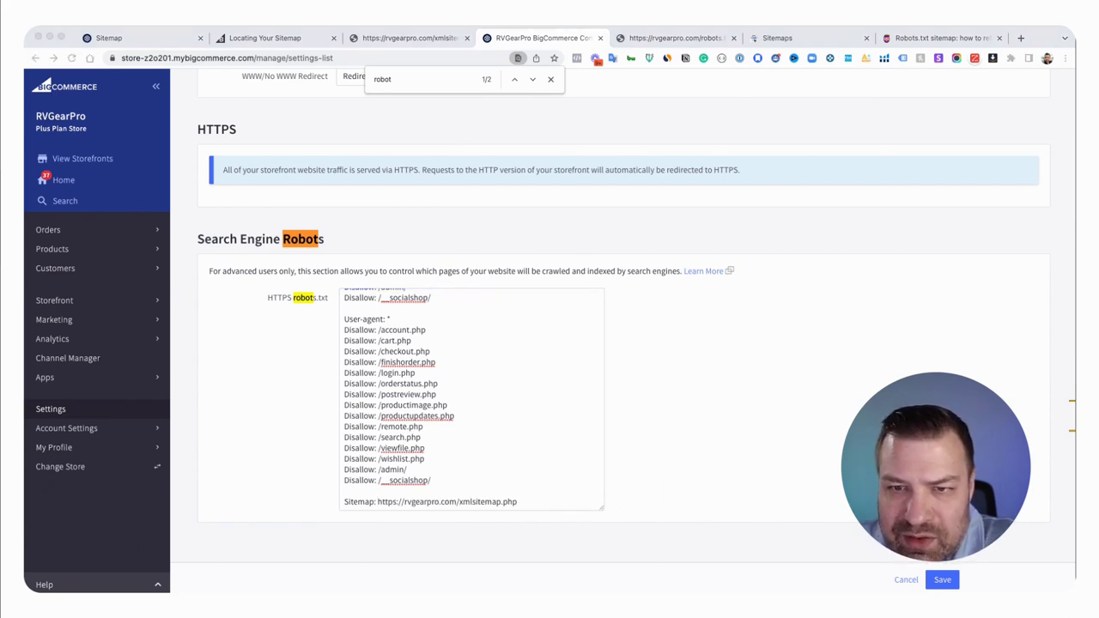